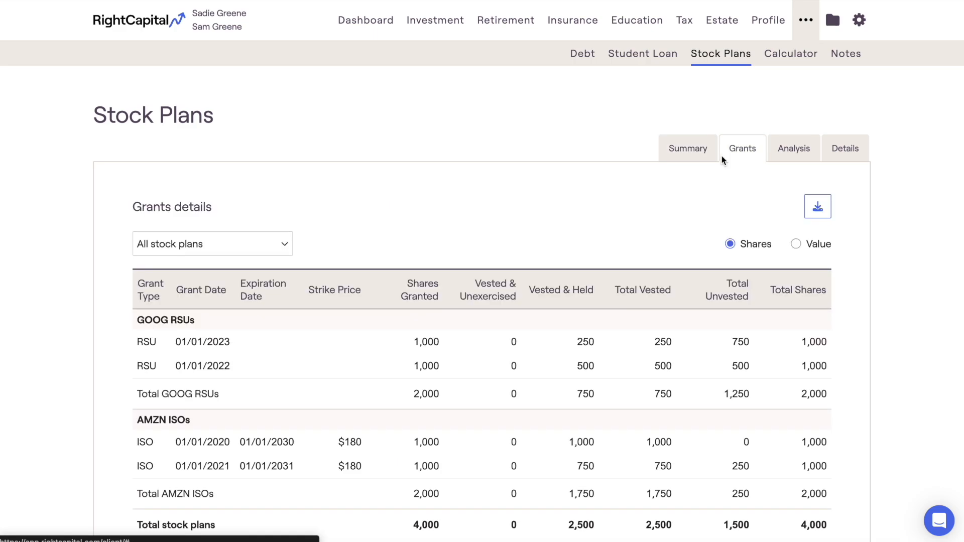
Step: View the stock plans' invested assets analysis and the yearly details by shares
click(774, 157)
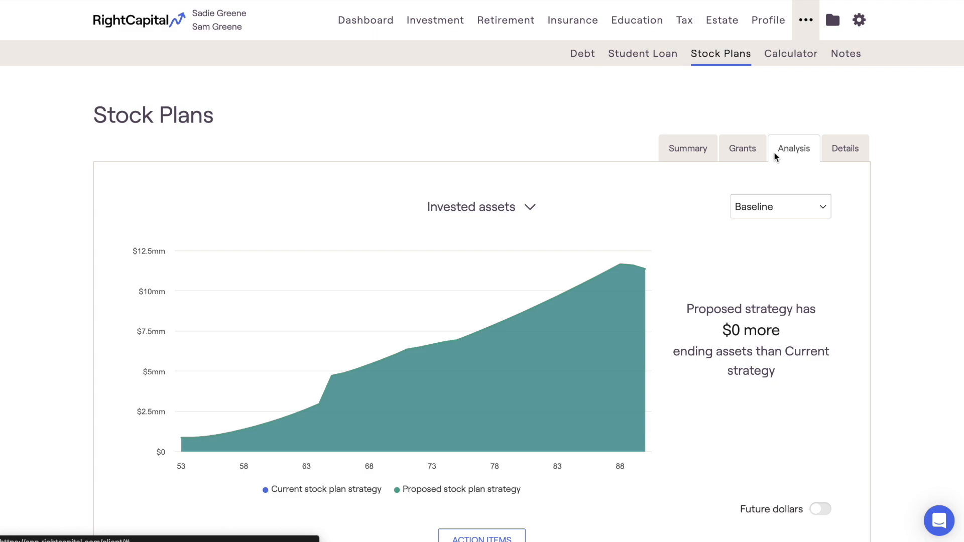
click(828, 157)
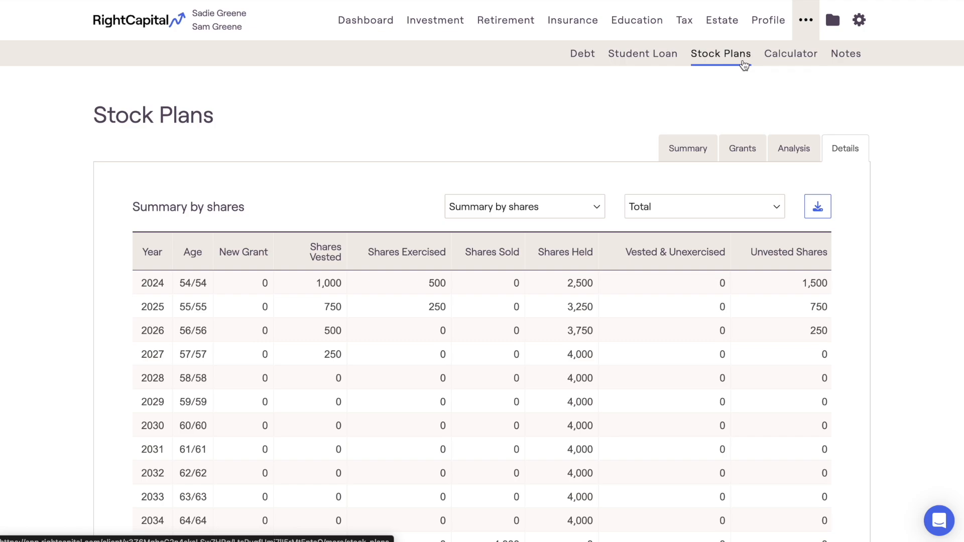
Step: Show the Stock Plan accounts in the client's net worth profile
click(756, 35)
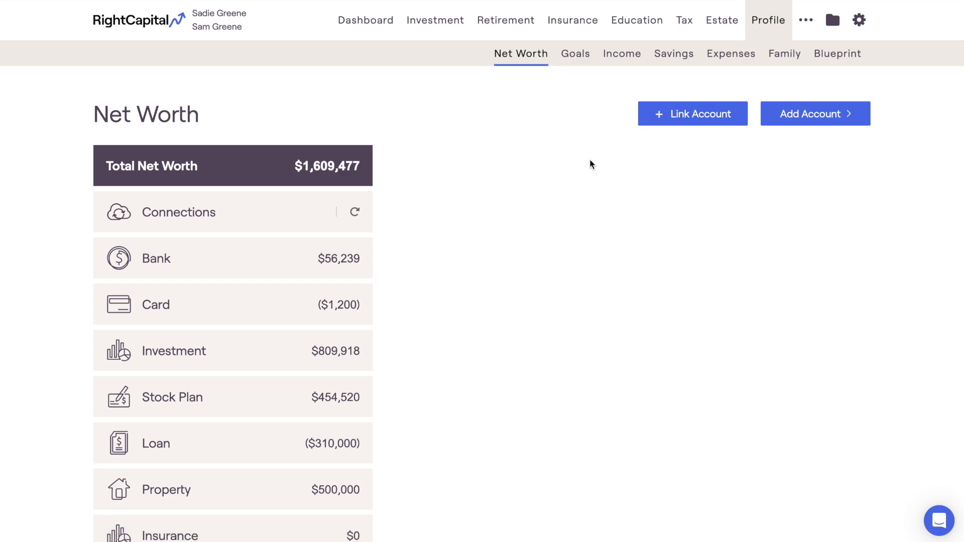
click(301, 394)
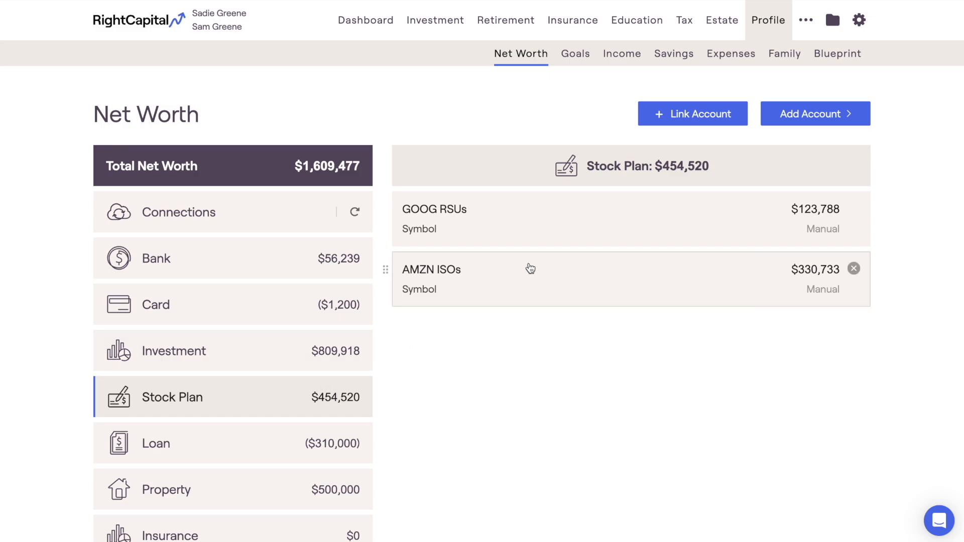
Step: Return to the Stock Plans module and expand the action items to review the proposed and current strategies
click(804, 29)
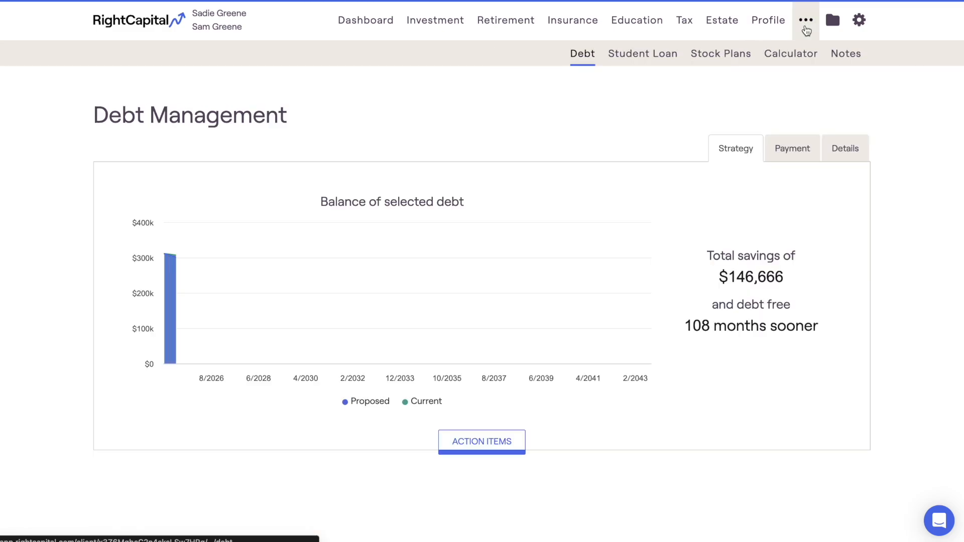
click(746, 59)
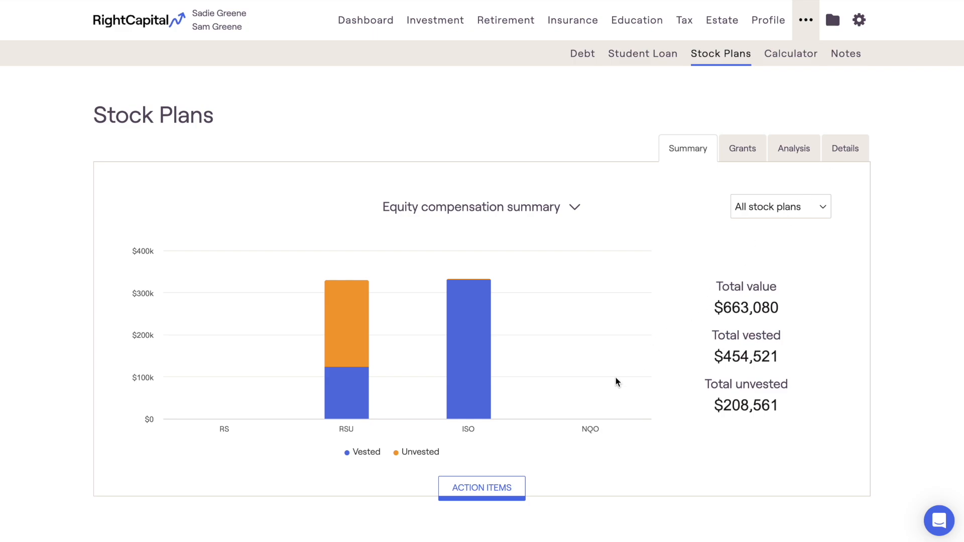
click(516, 486)
scroll(516, 486, down, 7)
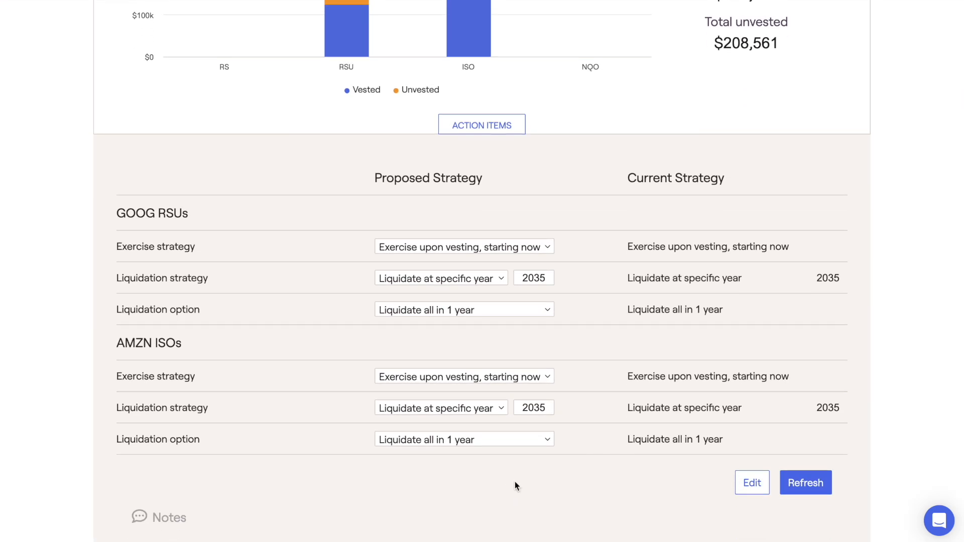
scroll(514, 481, up, 3)
scroll(514, 482, up, 5)
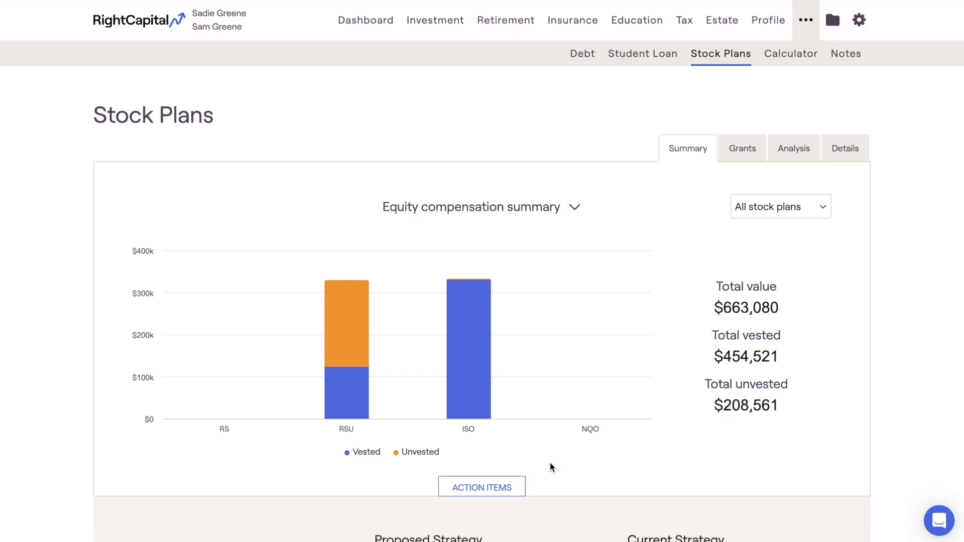
Step: Check the available chart views and stock plan filter choices, keeping the equity compensation summary for all stock plans
click(576, 209)
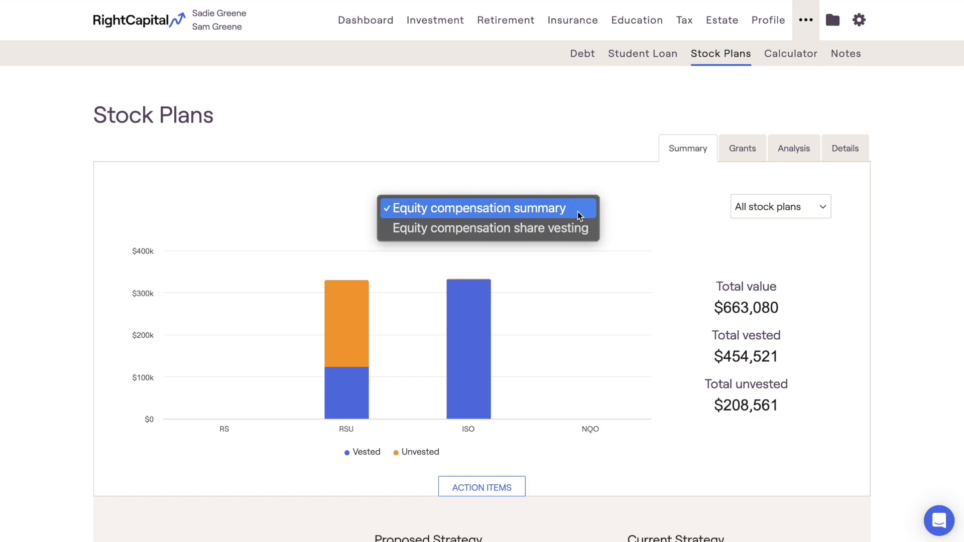
click(577, 212)
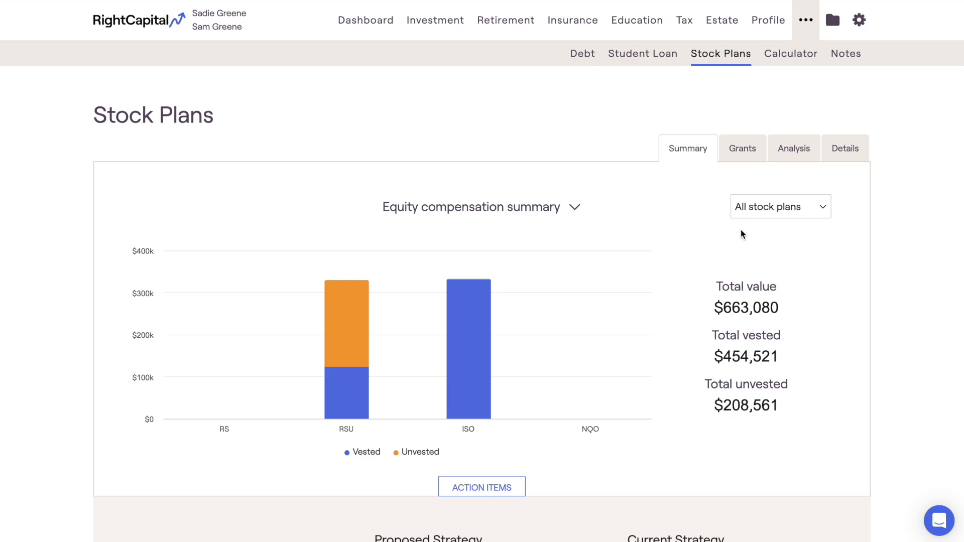
click(754, 209)
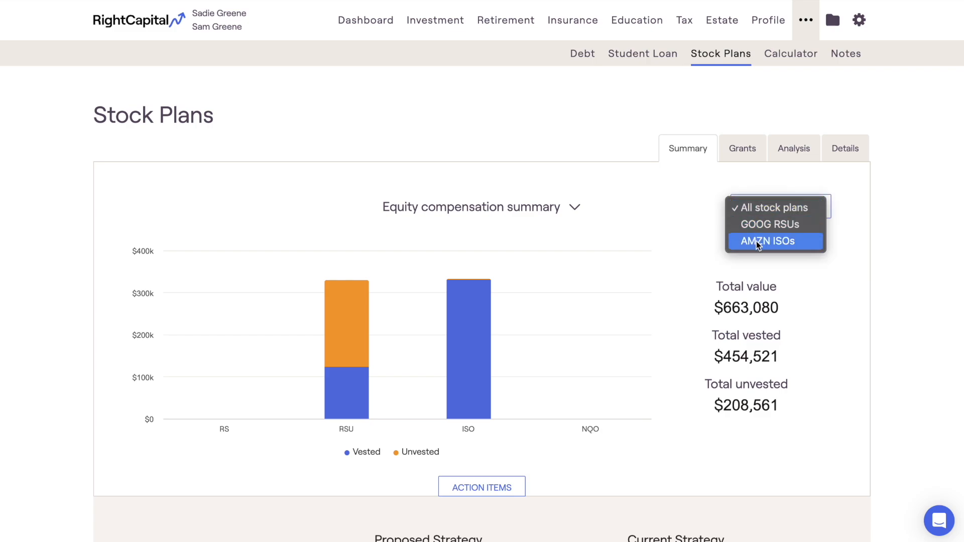
click(709, 246)
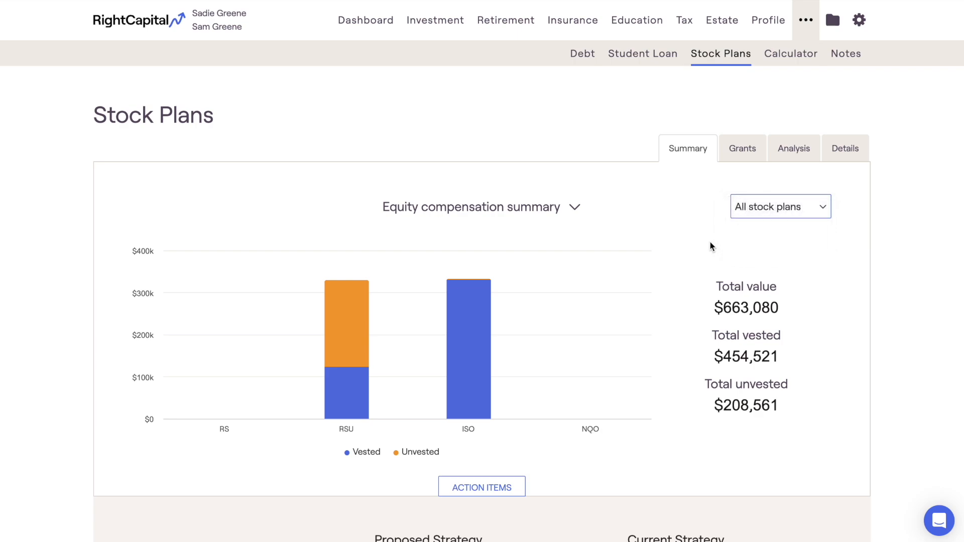
Step: Switch the summary chart to equity compensation share vesting and inspect its vested and unvested shares by year
click(575, 208)
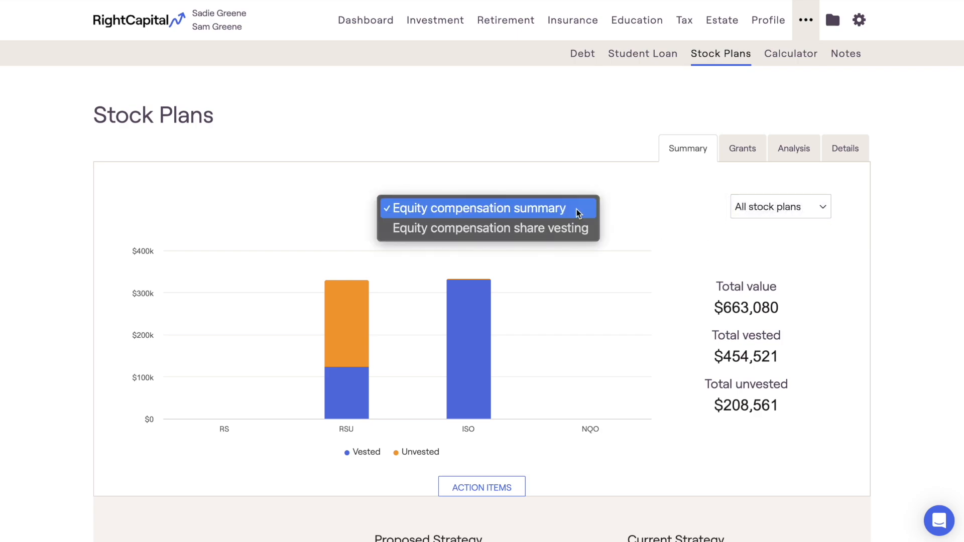
click(580, 231)
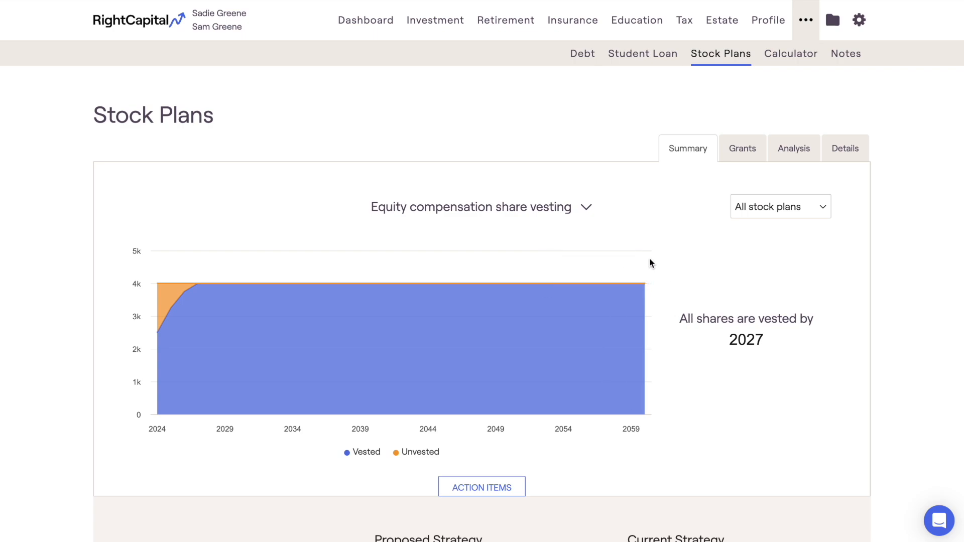
mouse_move(159, 288)
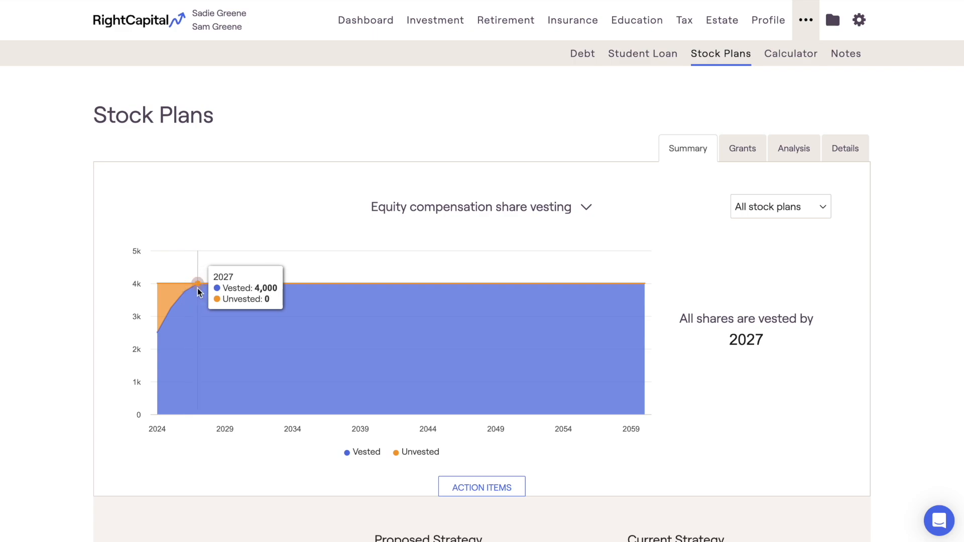
Step: Open the grants details for all stock plans and show the table by value instead of shares
click(722, 154)
scroll(673, 210, down, 1)
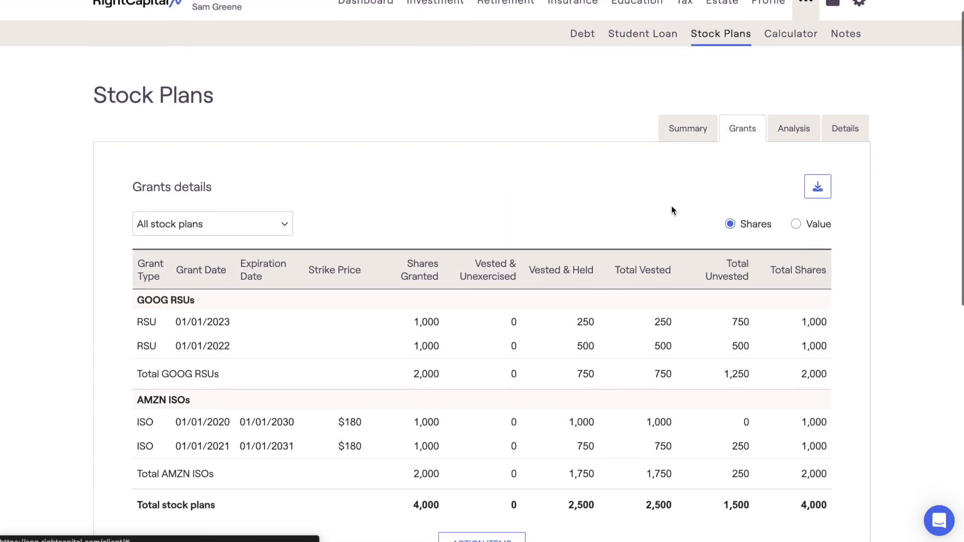
scroll(673, 210, down, 2)
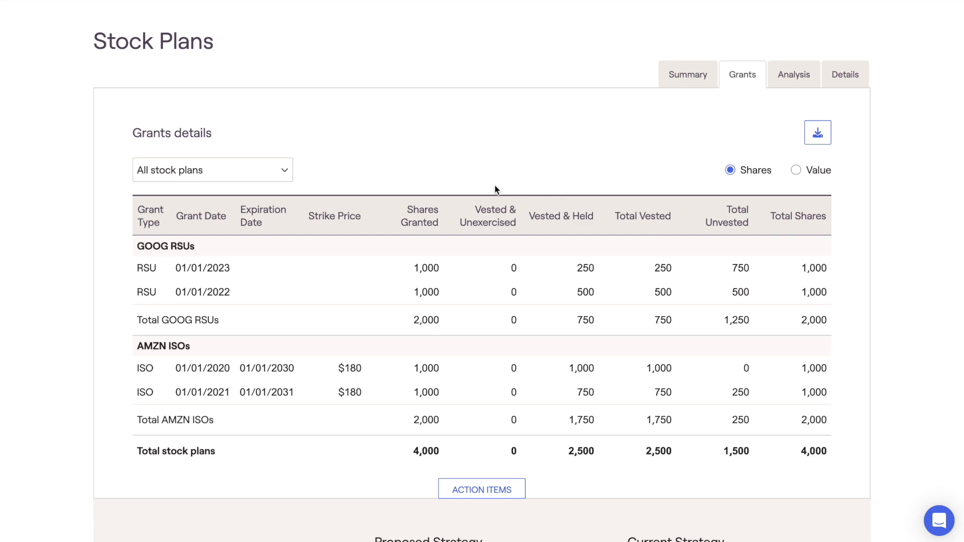
click(282, 170)
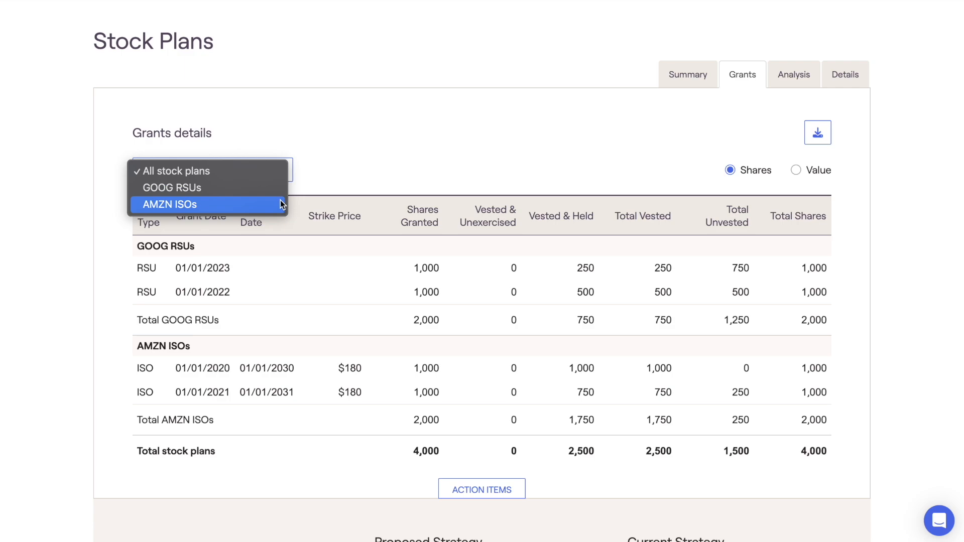
click(330, 173)
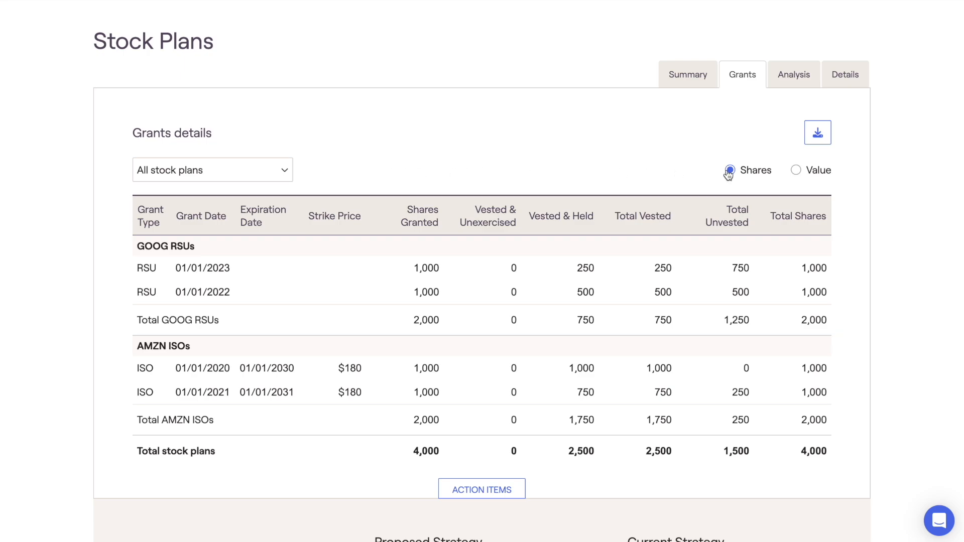
click(796, 171)
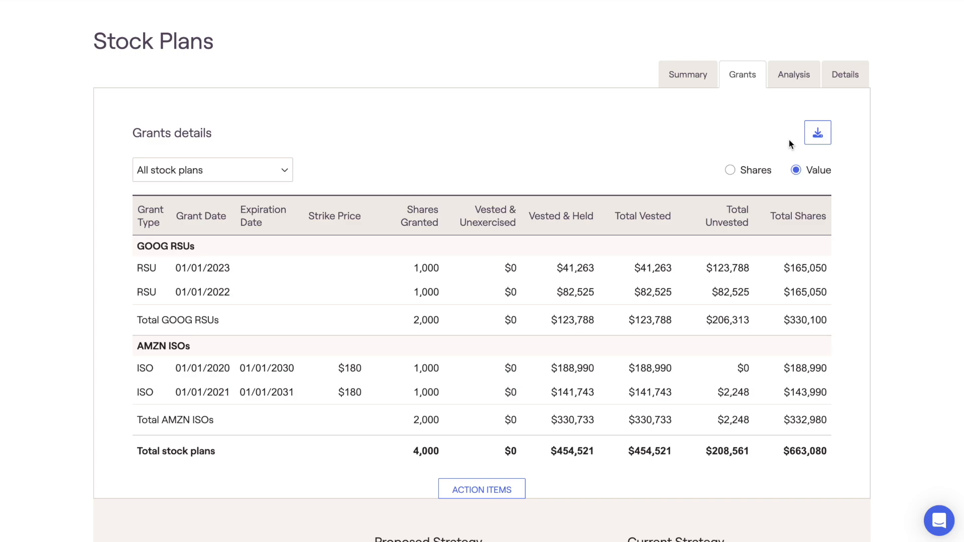
Step: Open the stock plan analysis and review the proposed and current strategies in its action items
click(812, 86)
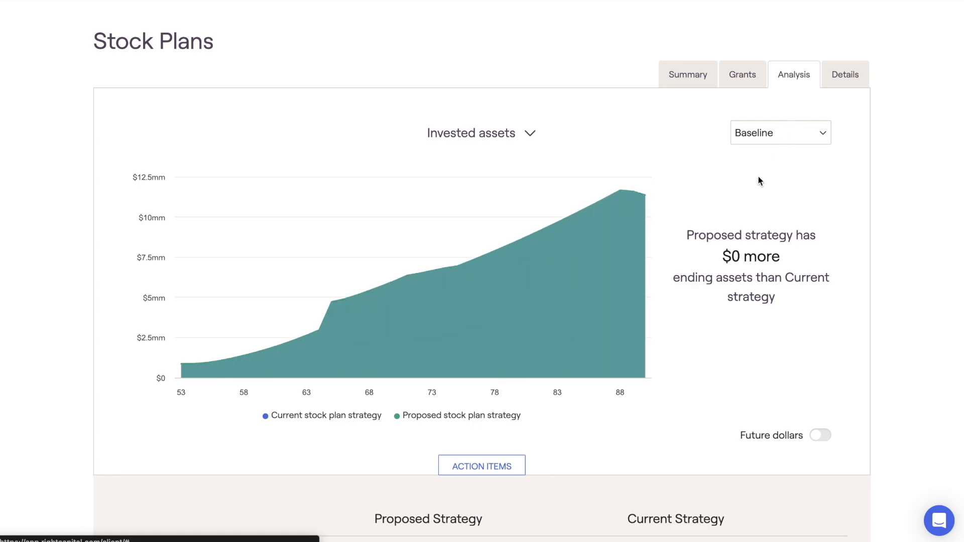
scroll(758, 176, down, 5)
scroll(758, 180, down, 5)
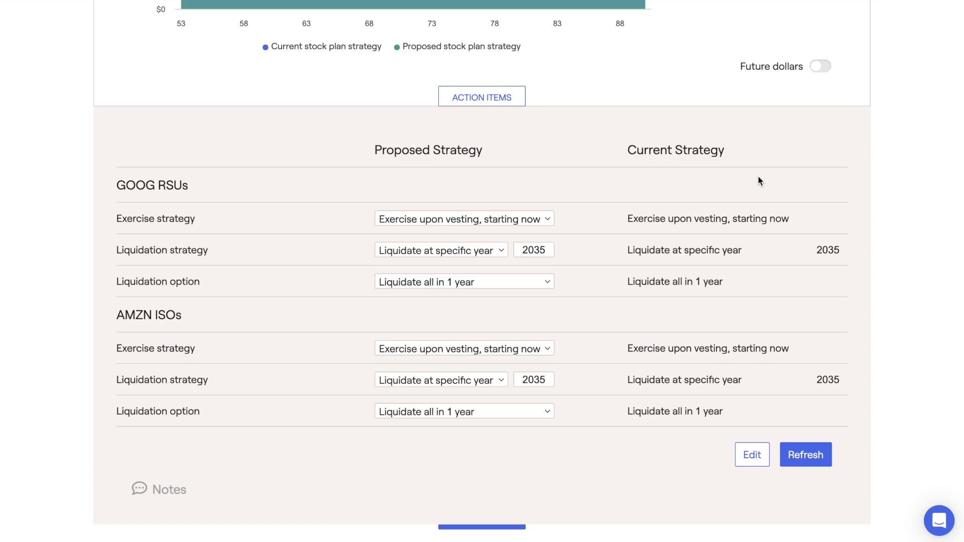
Step: Keep the GOOG RSUs' exercise strategy at vesting and set their proposed liquidation strategy to Liquidate one year after exercise
click(548, 221)
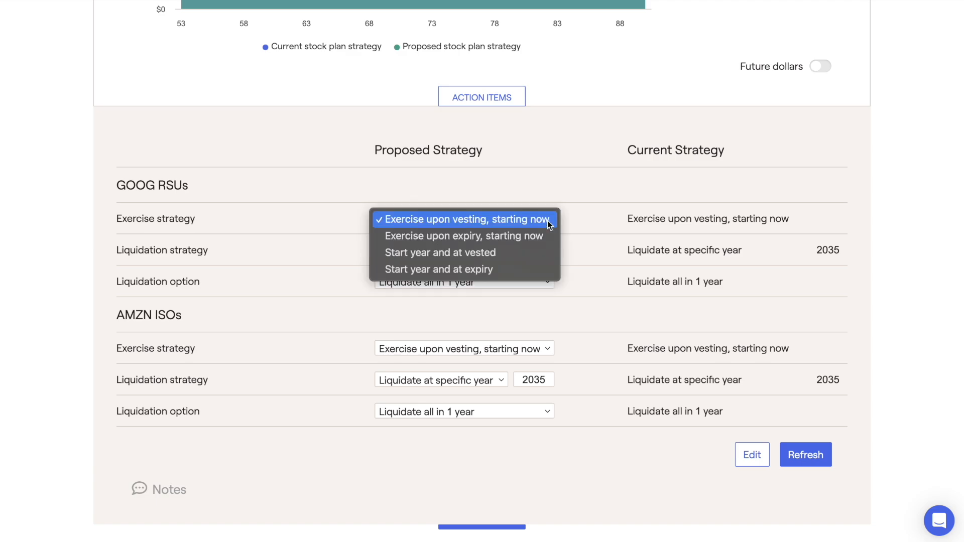
click(547, 220)
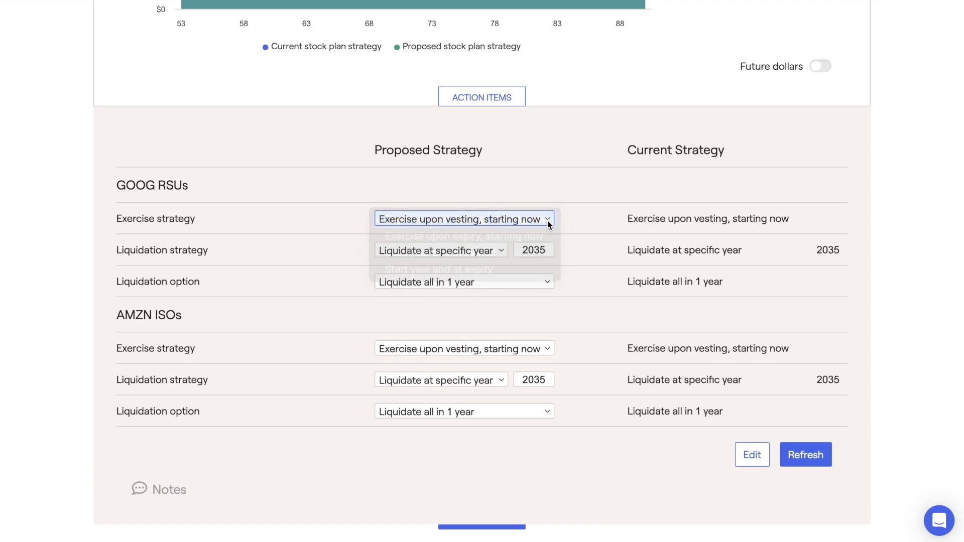
click(503, 251)
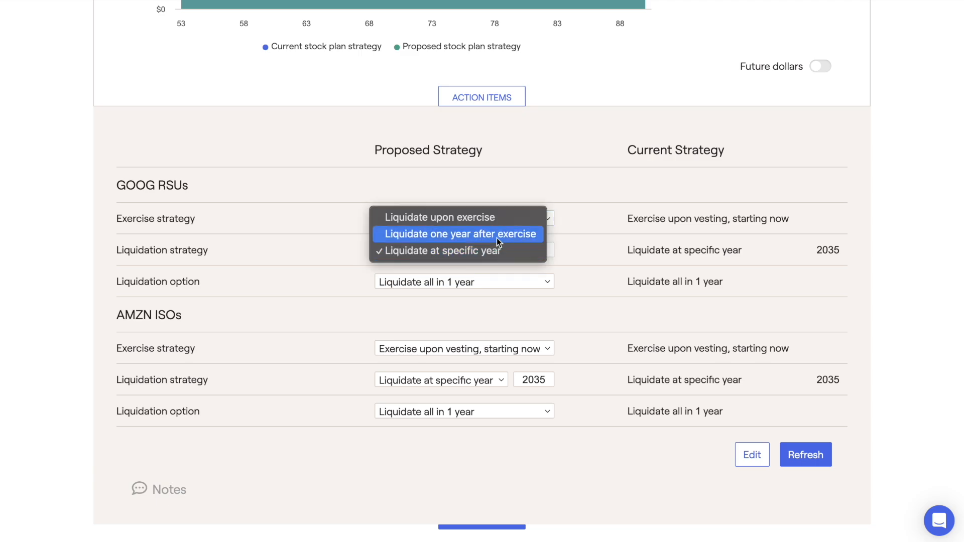
click(496, 238)
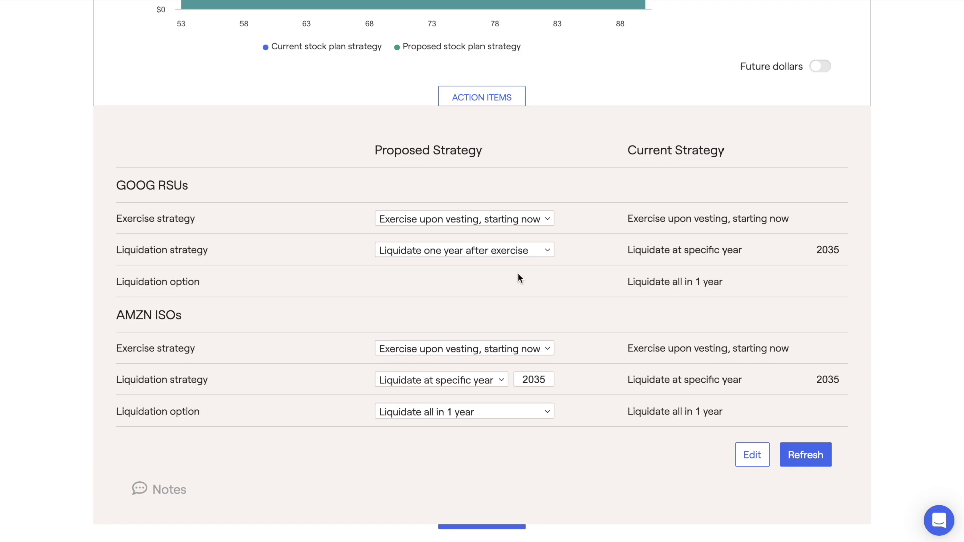
Step: Add custom grant strategy action items for both plans, plus cashless exercise and 83(b) election for the AMZN ISOs, and save
click(751, 454)
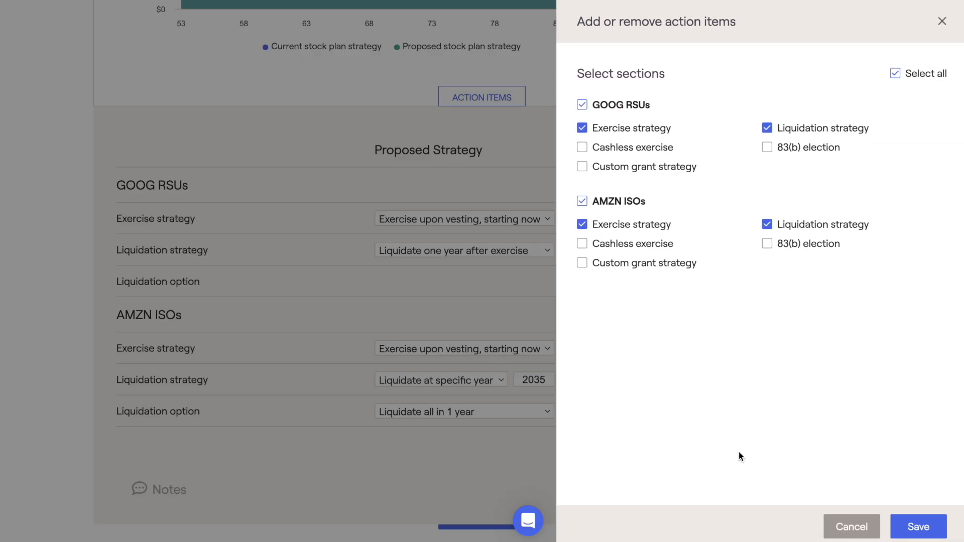
click(581, 263)
click(582, 168)
click(582, 244)
click(765, 246)
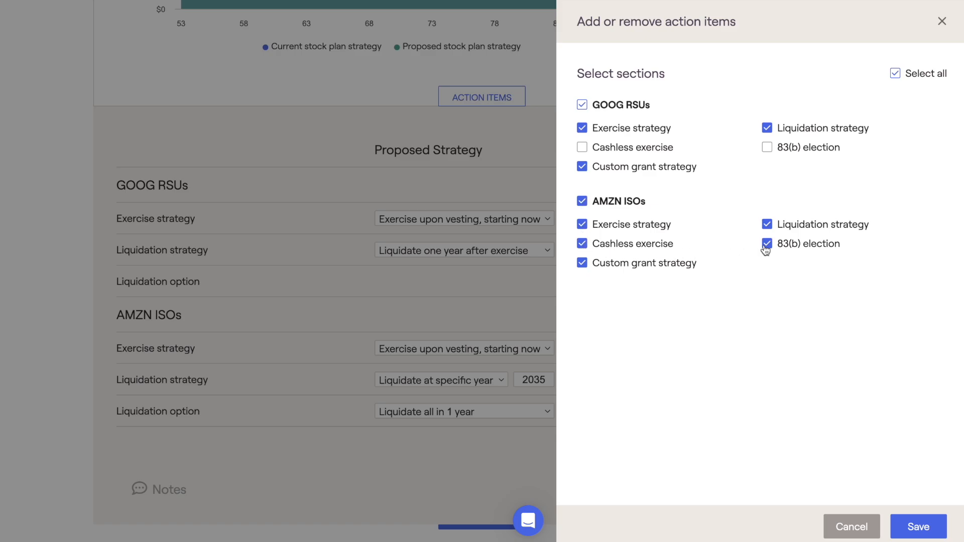
click(920, 526)
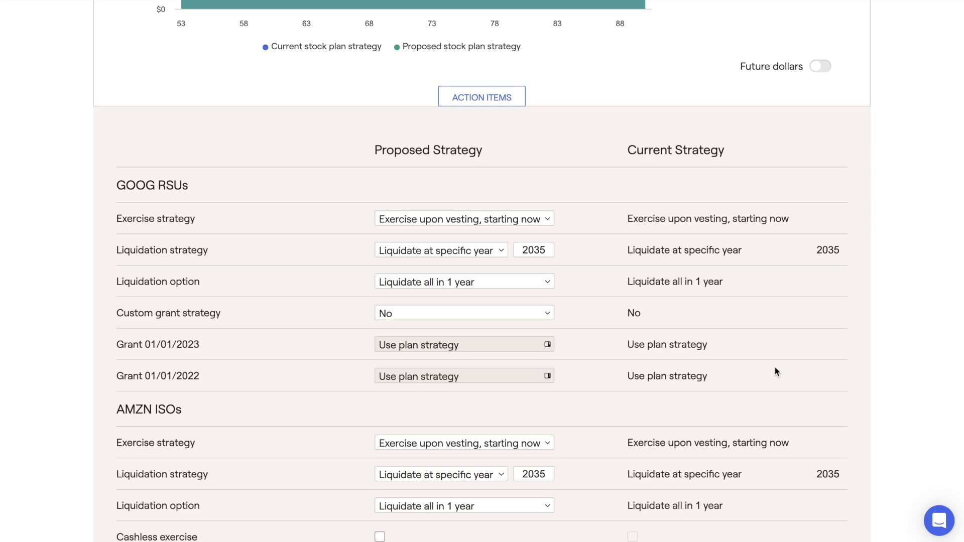
Step: Set the proposed liquidation strategy for the GOOG RSUs to Liquidate one year after exercise
click(503, 249)
click(499, 239)
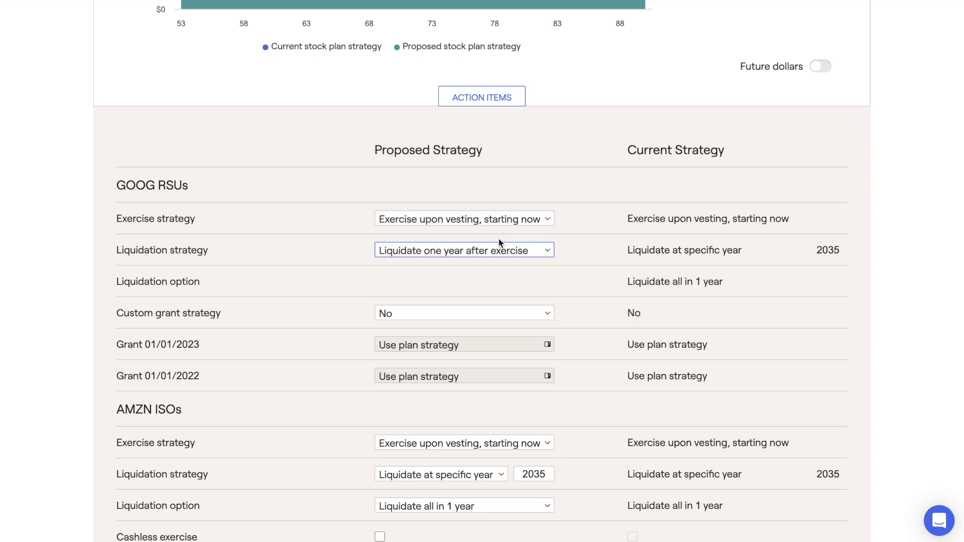
Step: Set the AMZN ISOs' proposed liquidation to the specific year 2050, spread over 10 years
scroll(501, 272, down, 3)
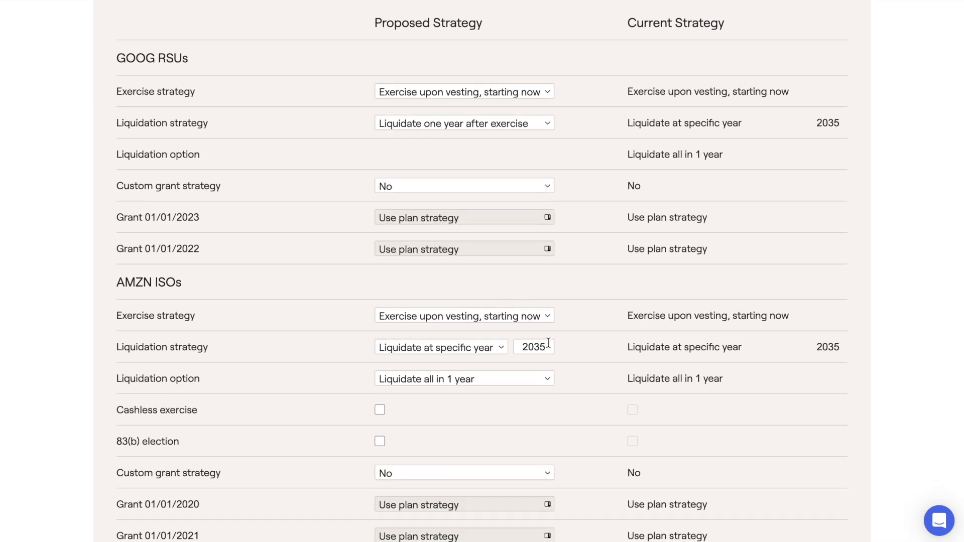
click(548, 342)
key(BackSpace)
key(BackSpace)
text(50)
click(540, 370)
click(538, 393)
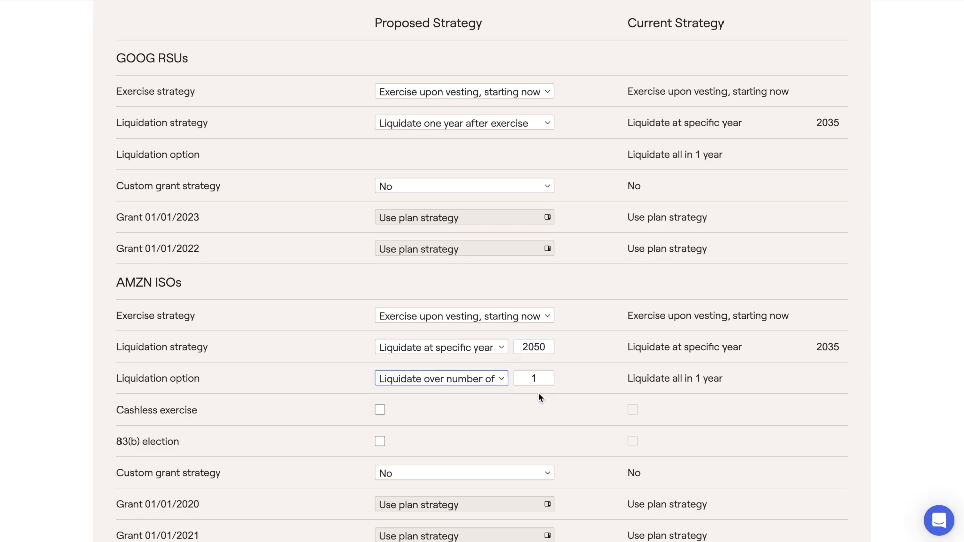
click(539, 378)
text(0)
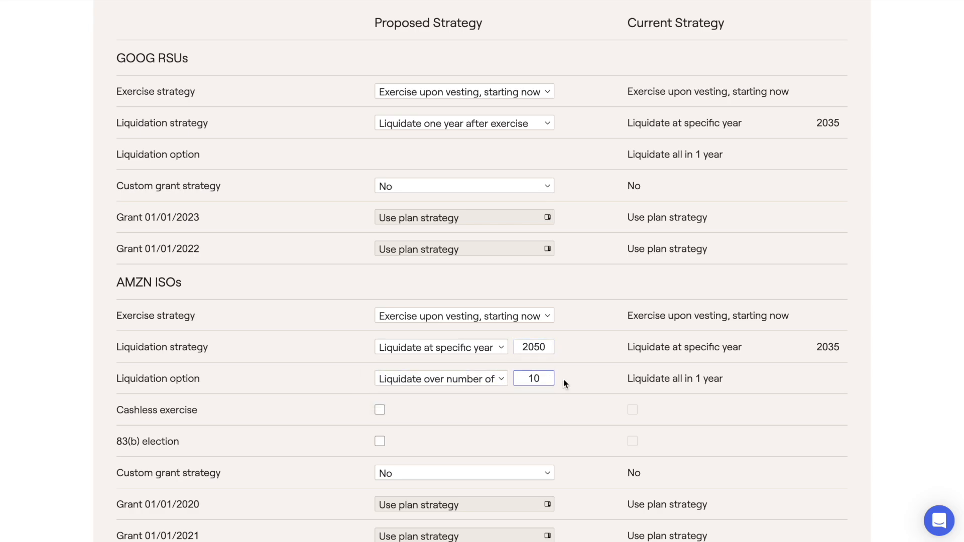
click(579, 379)
Step: Refresh the analysis with the new proposed strategies and return to the invested assets chart
scroll(580, 378, down, 2)
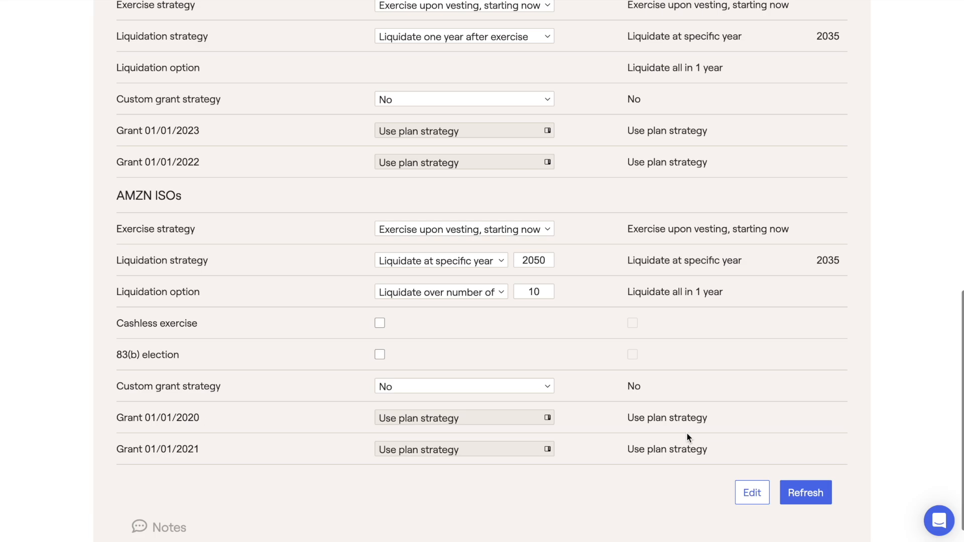
click(803, 493)
scroll(759, 402, up, 5)
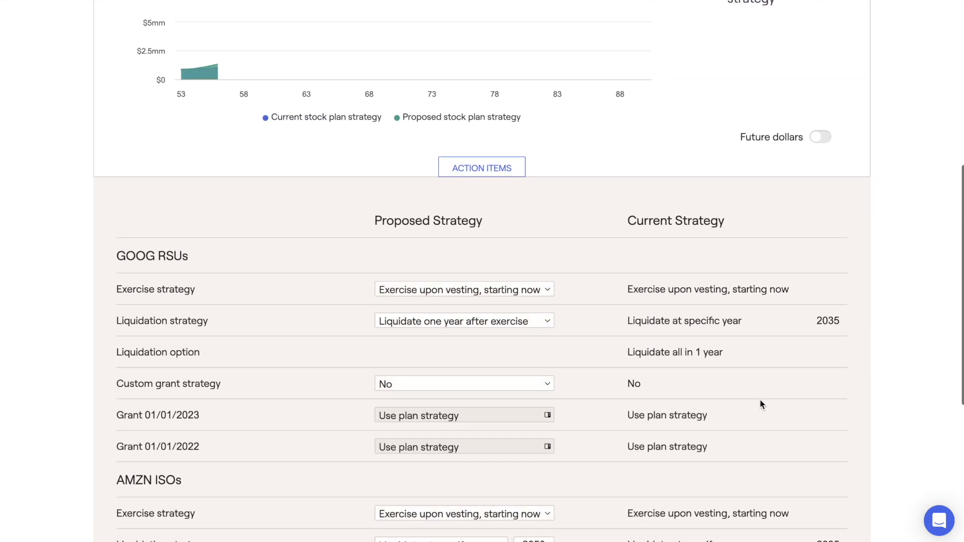
Step: View the Taxes comparison of the proposed and current stock plan strategies, and return to the Invested assets chart
scroll(760, 404, up, 4)
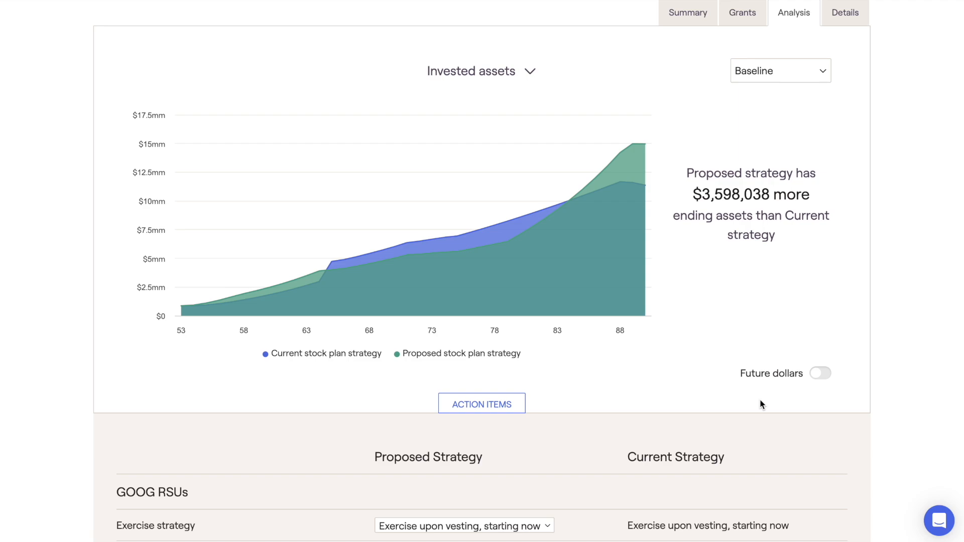
click(529, 72)
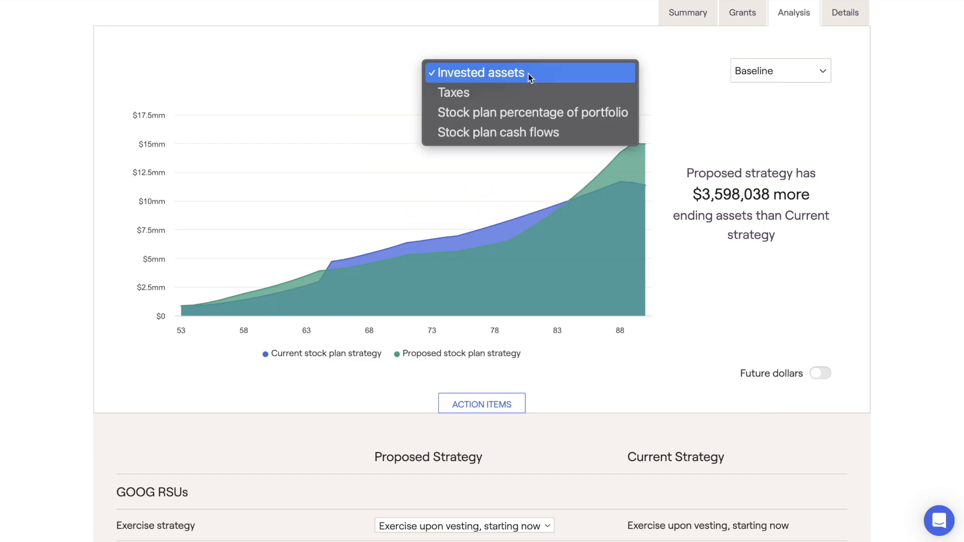
click(523, 93)
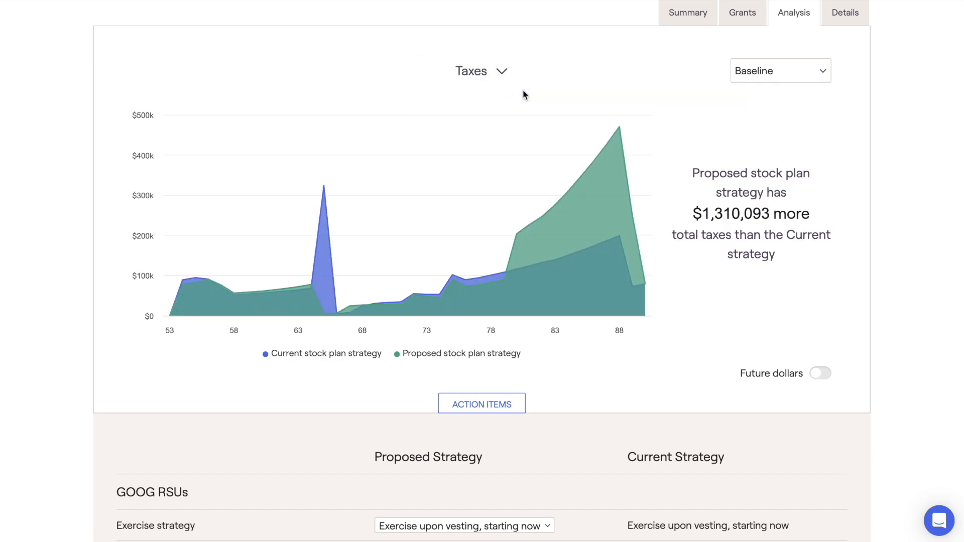
click(499, 72)
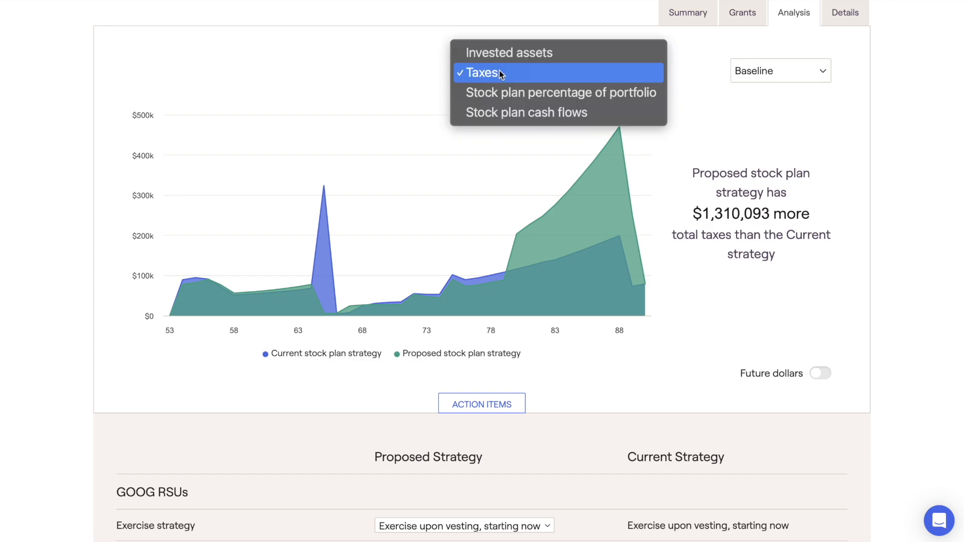
click(505, 55)
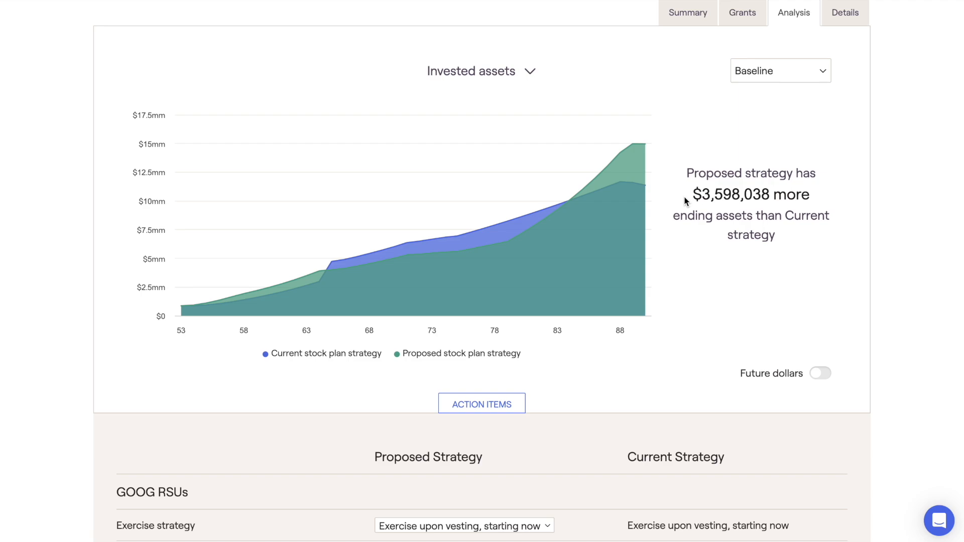
Step: View the Stock plan percentage of portfolio chart, followed by the Stock plan cash flows chart
click(536, 67)
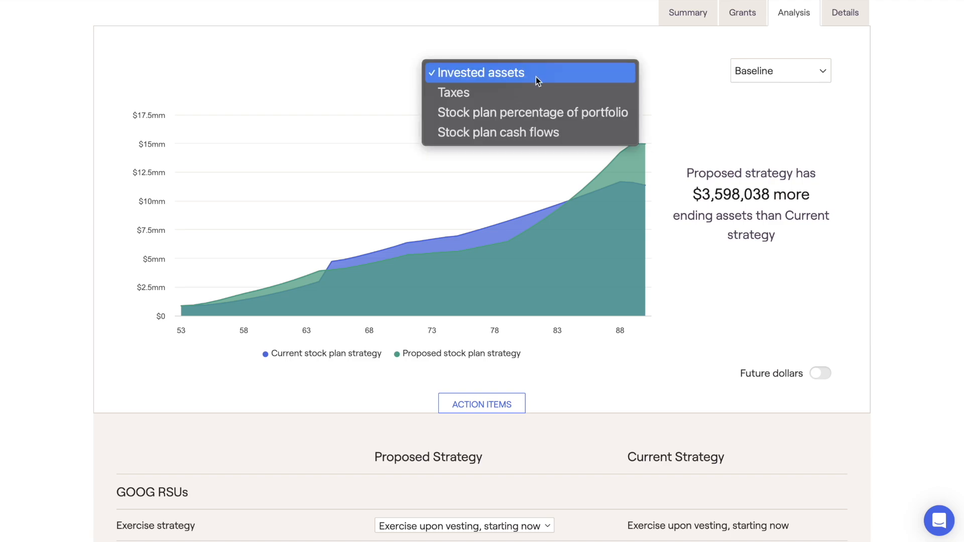
click(538, 111)
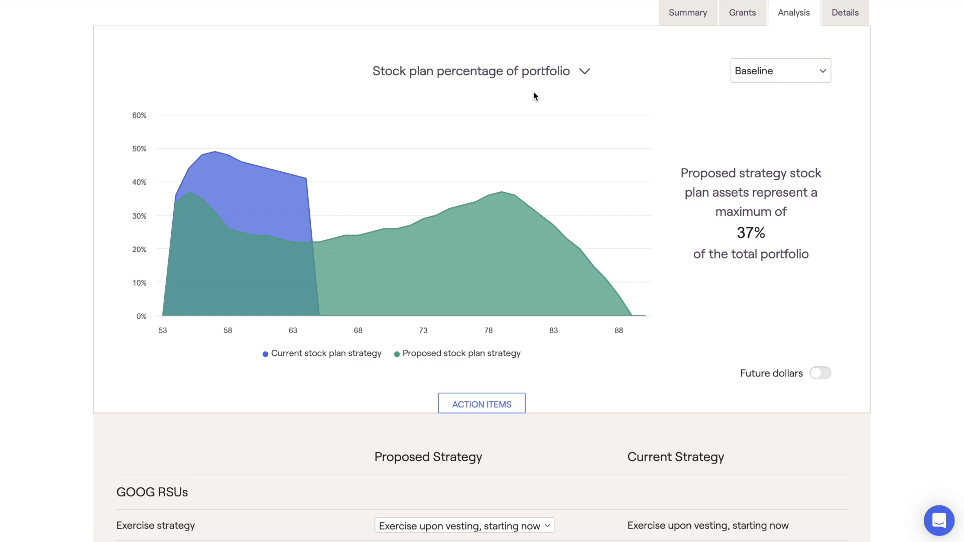
click(530, 73)
click(529, 93)
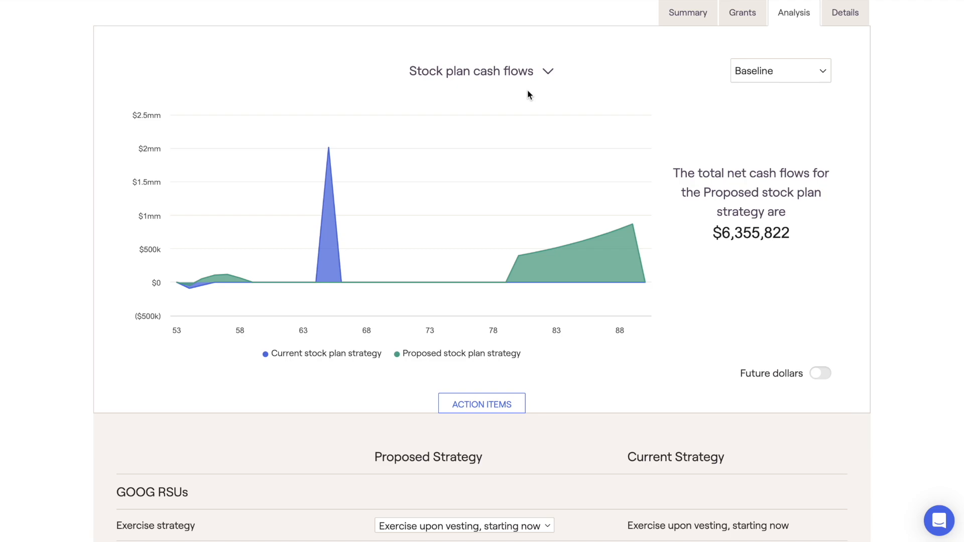
Step: Show the Invested assets comparison in today's dollars and look through the available market scenarios, keeping Baseline
click(822, 375)
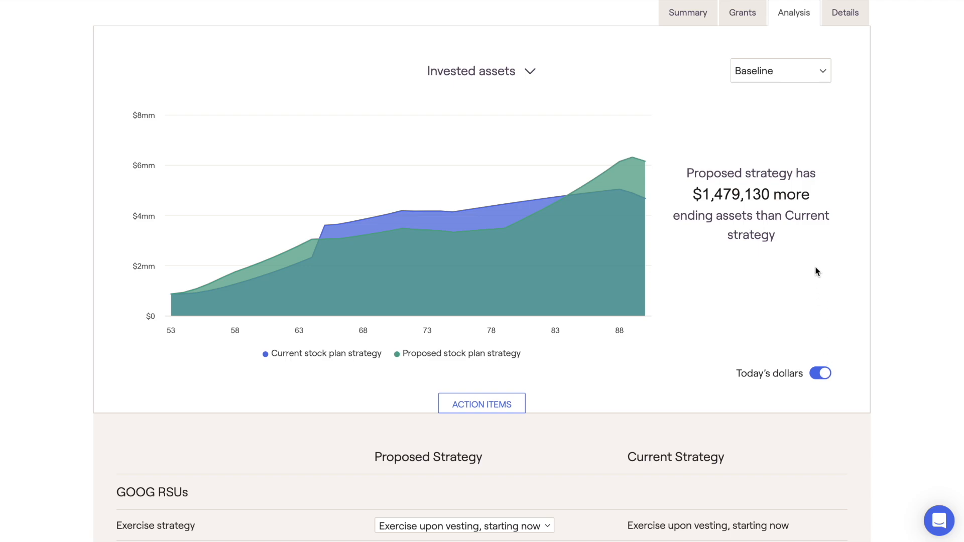
click(791, 80)
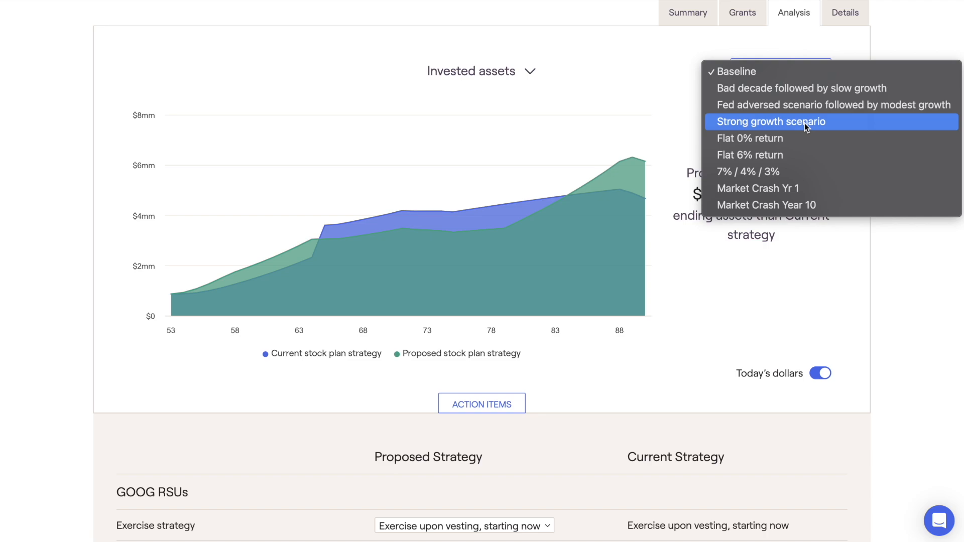
click(688, 80)
scroll(687, 84, up, 3)
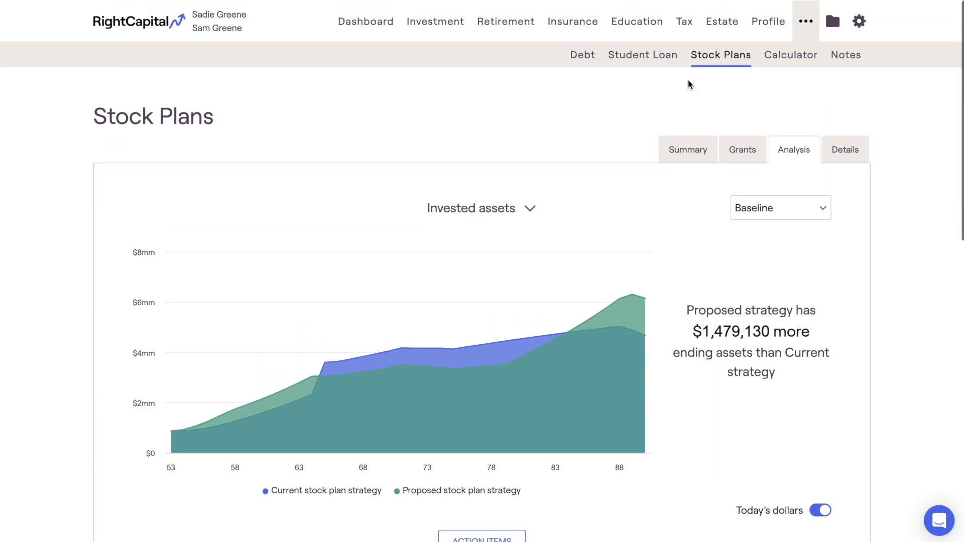
Step: Open the stock plan details table and look through the individual grant choices, keeping Total
click(829, 146)
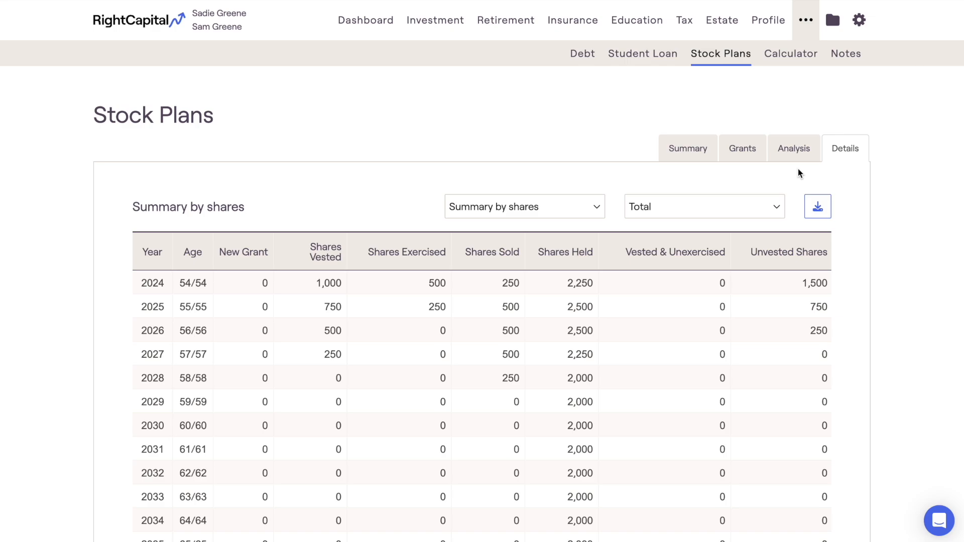
click(762, 207)
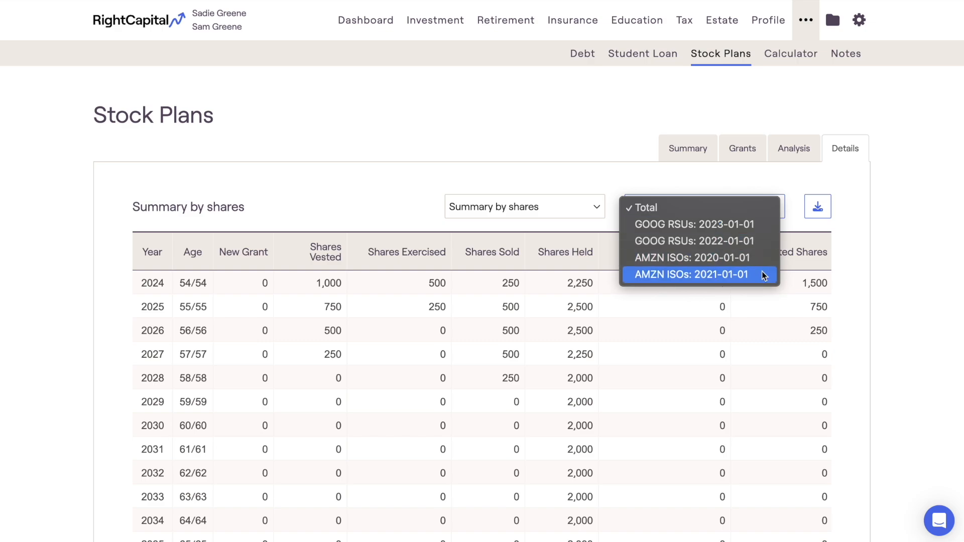
click(708, 174)
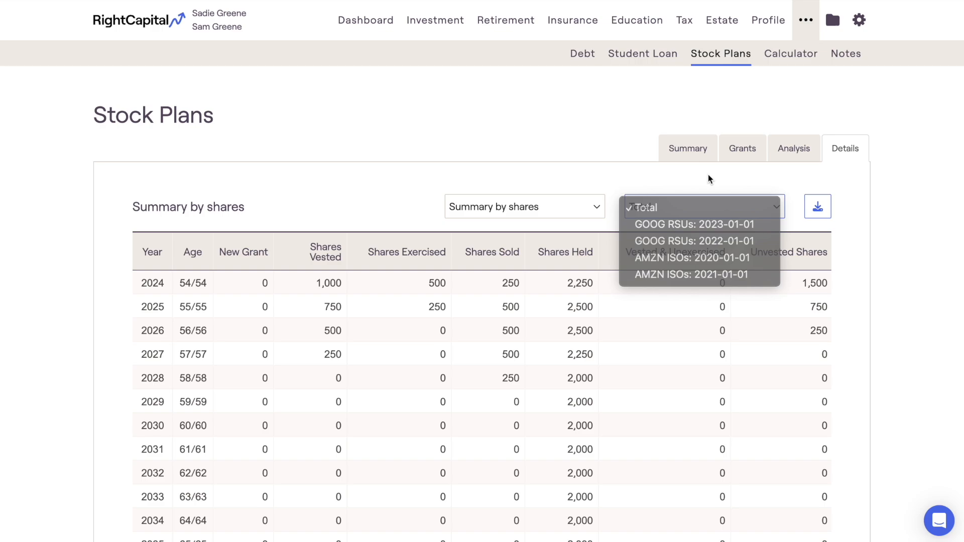
Step: Show the details as Summary by value and review the yearly figures through 2060
click(596, 211)
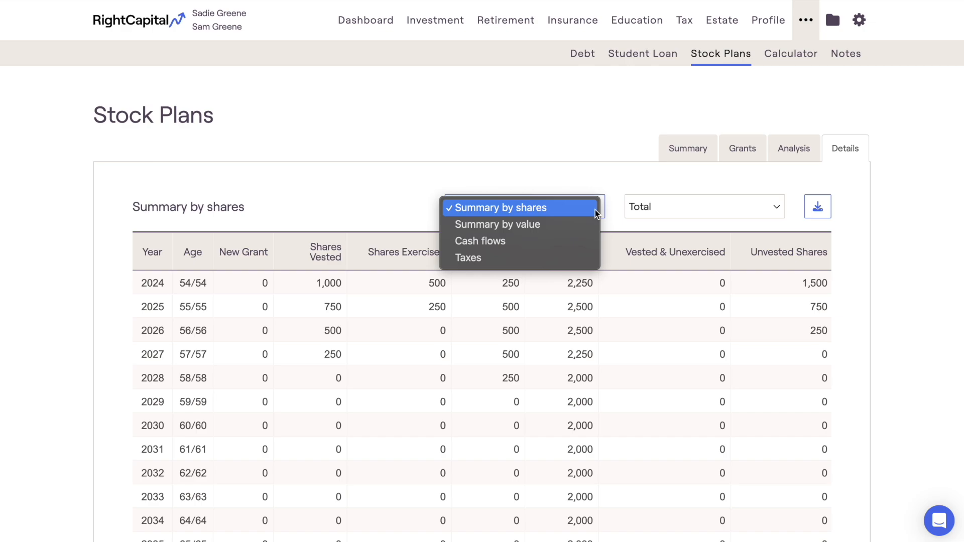
click(590, 224)
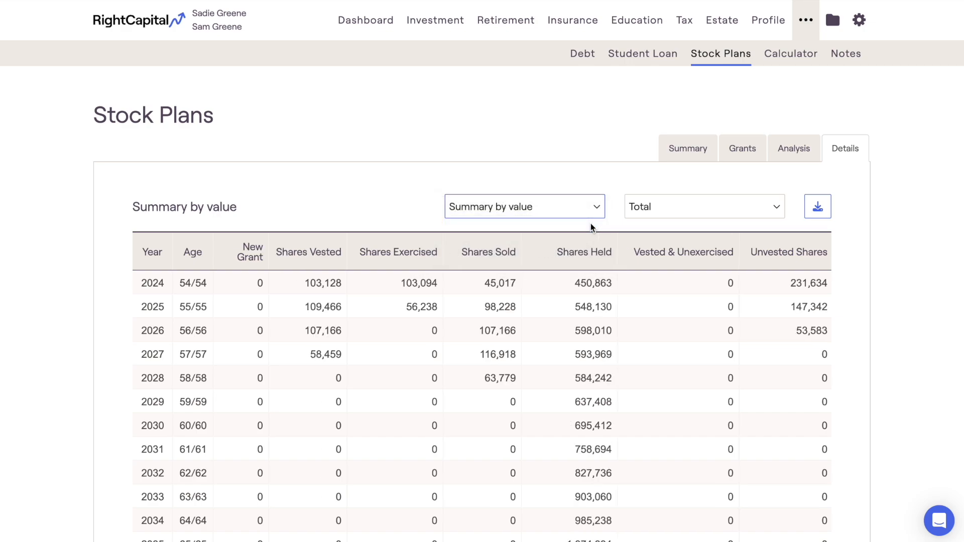
scroll(590, 227, down, 3)
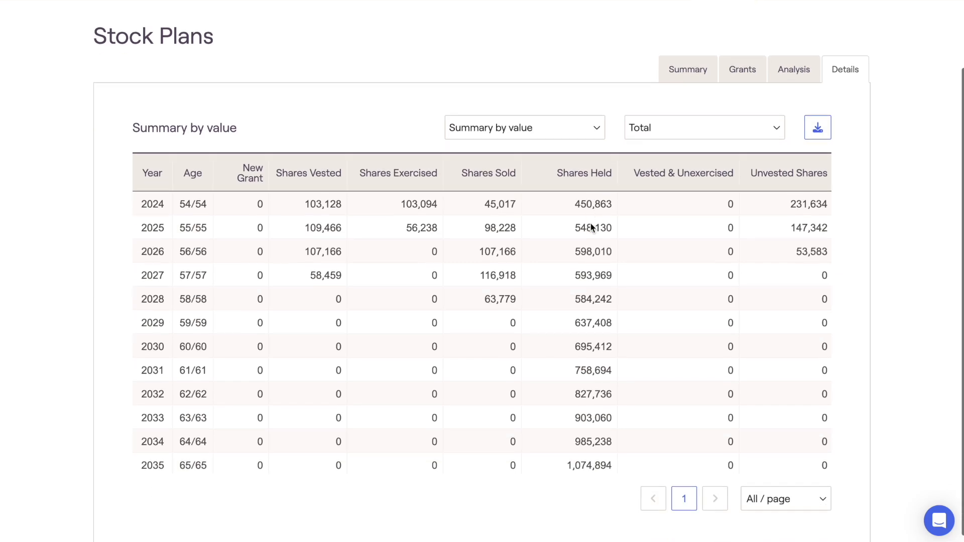
scroll(590, 227, down, 5)
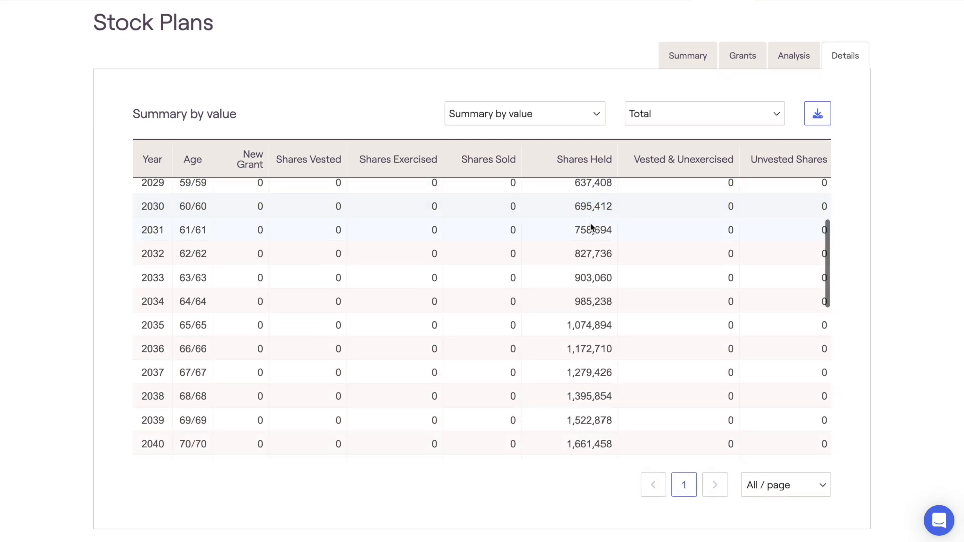
scroll(590, 224, down, 5)
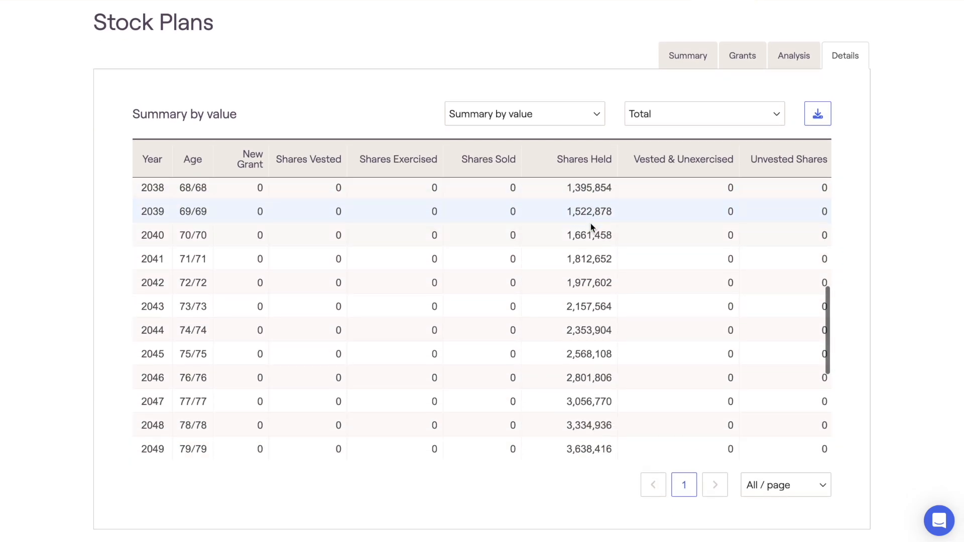
scroll(590, 227, down, 2)
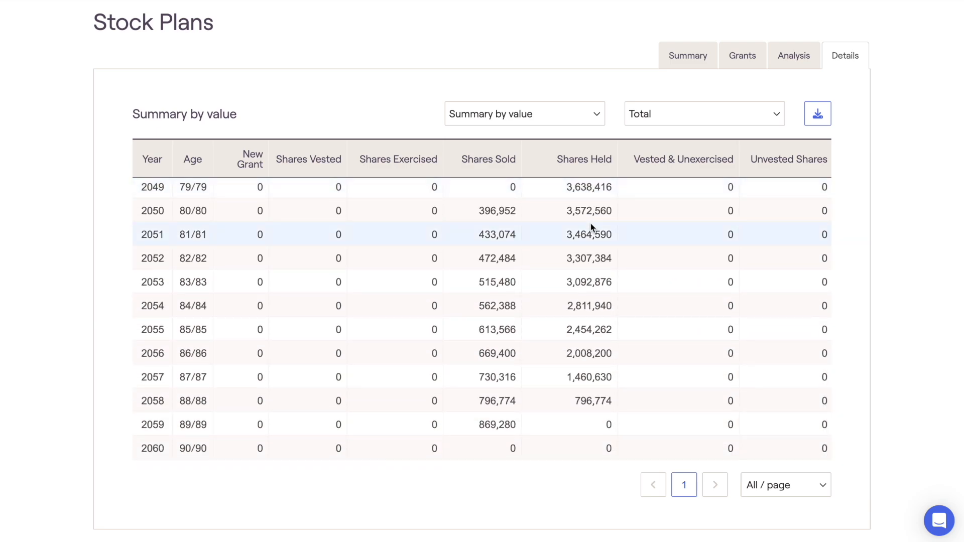
Step: Show the Cash flows details and review the yearly figures from 2060 back to 2024
click(579, 121)
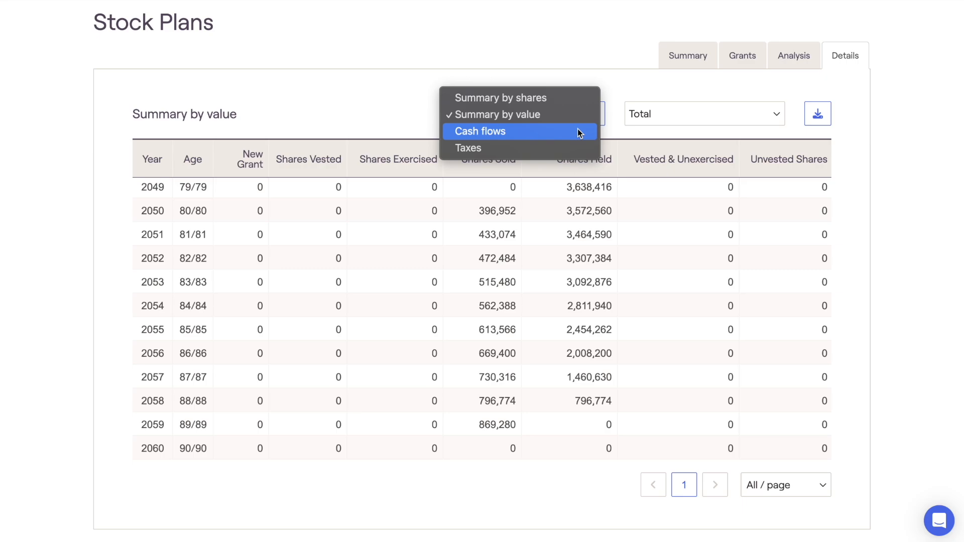
click(577, 130)
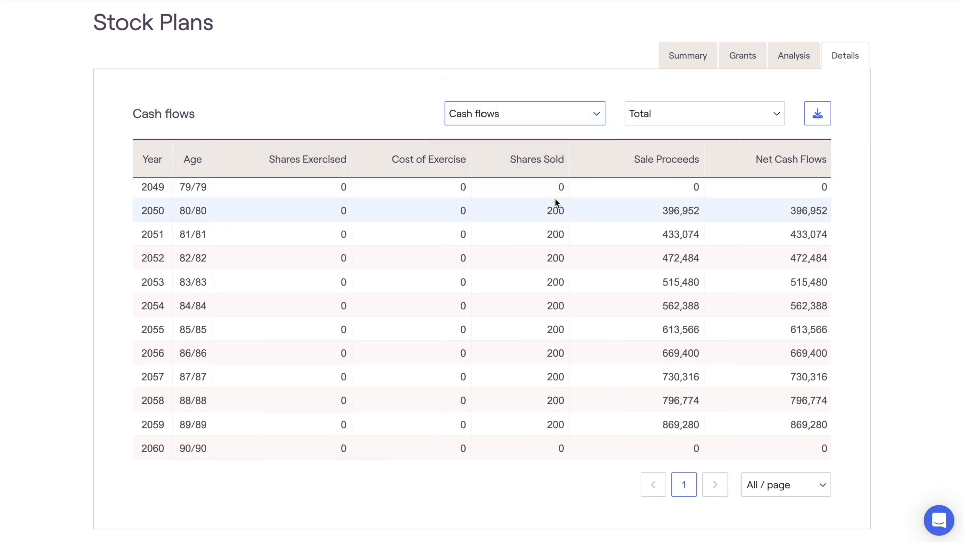
scroll(555, 203, up, 5)
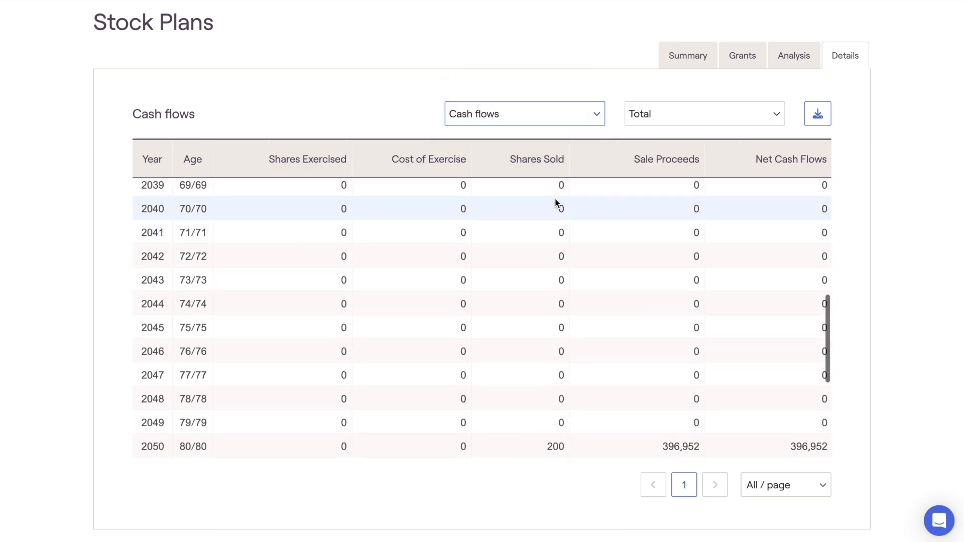
scroll(555, 203, up, 8)
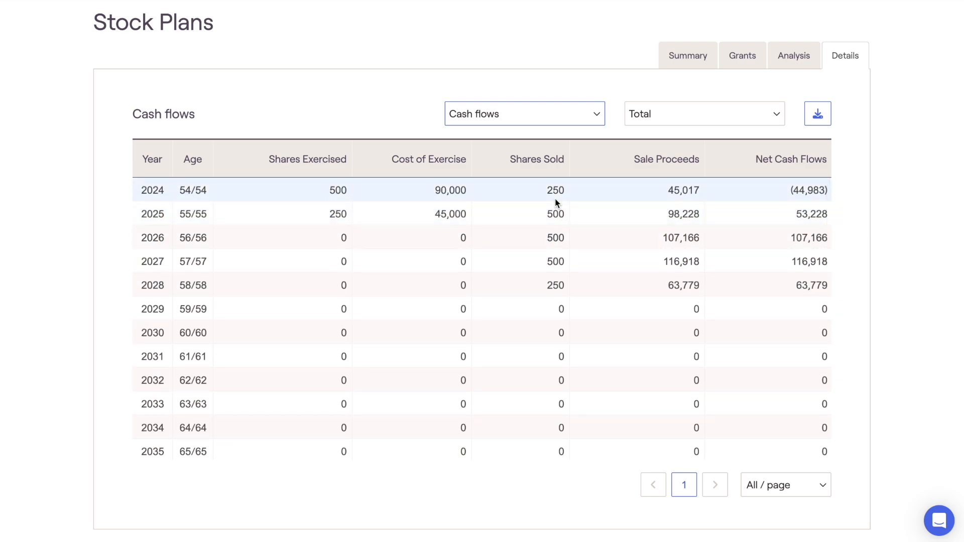
Step: Show the Taxes details for all grants and review the yearly income, gains and AMT adjustments through 2060
click(573, 120)
click(570, 132)
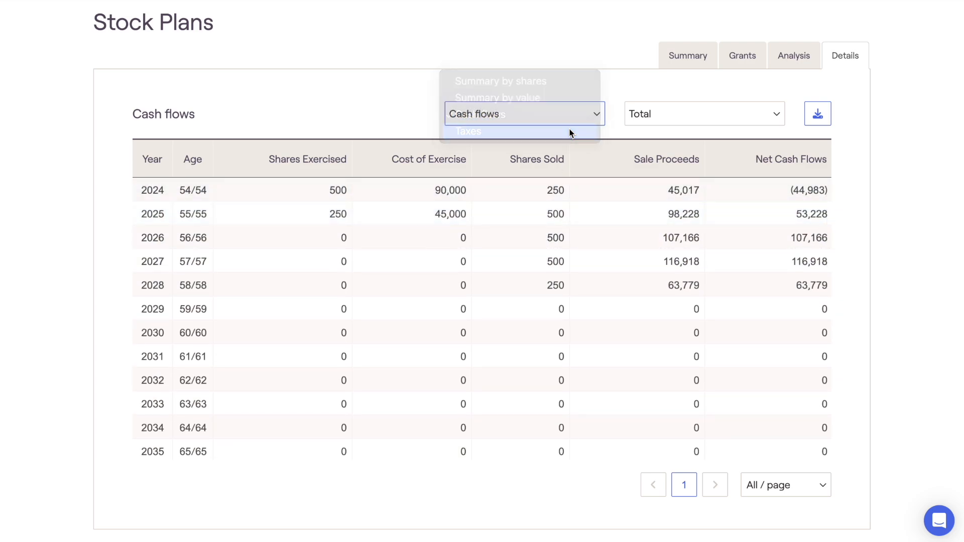
scroll(537, 200, down, 5)
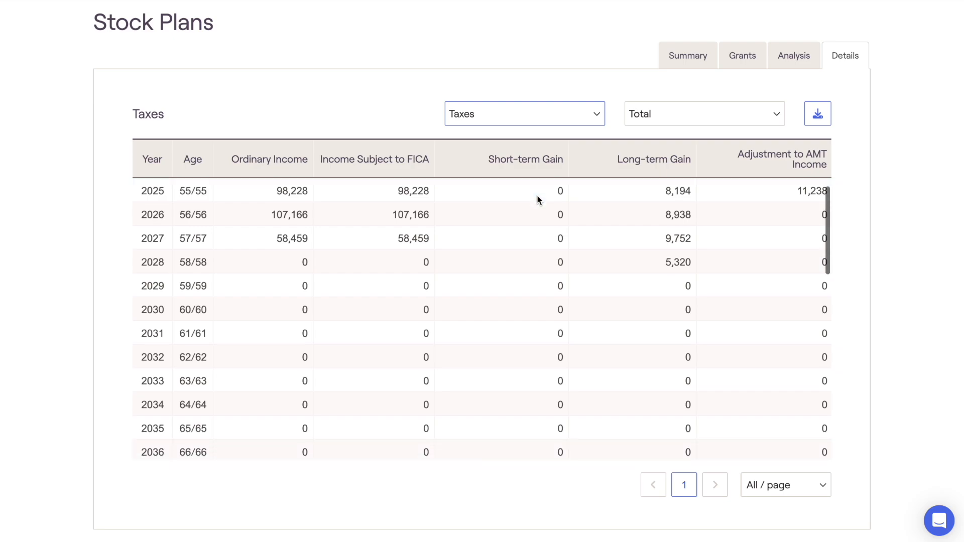
scroll(537, 200, down, 6)
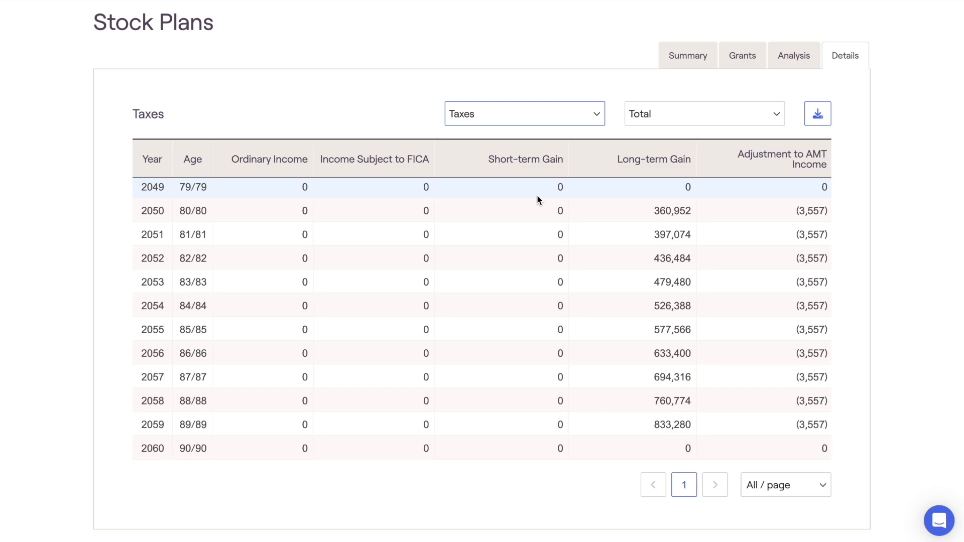
click(619, 85)
scroll(621, 85, up, 1)
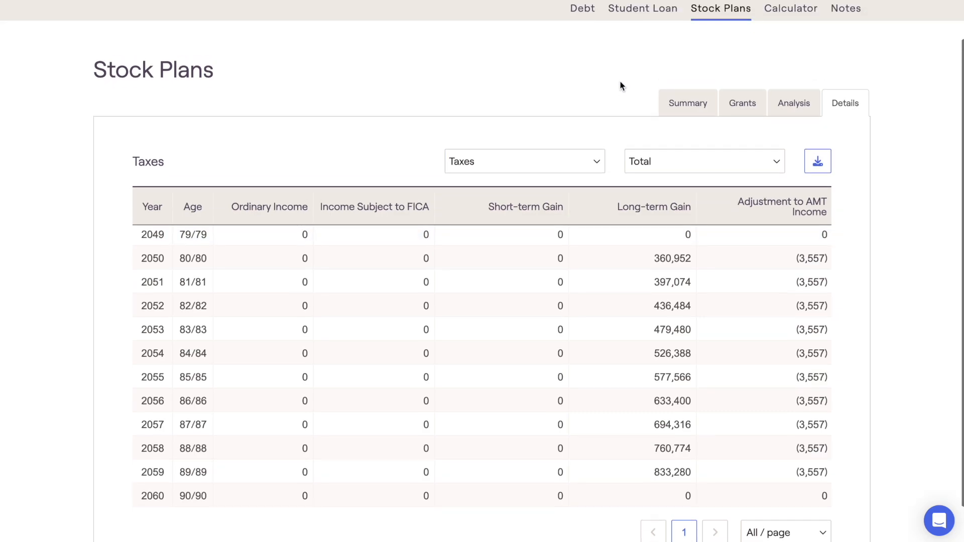
scroll(620, 85, up, 1)
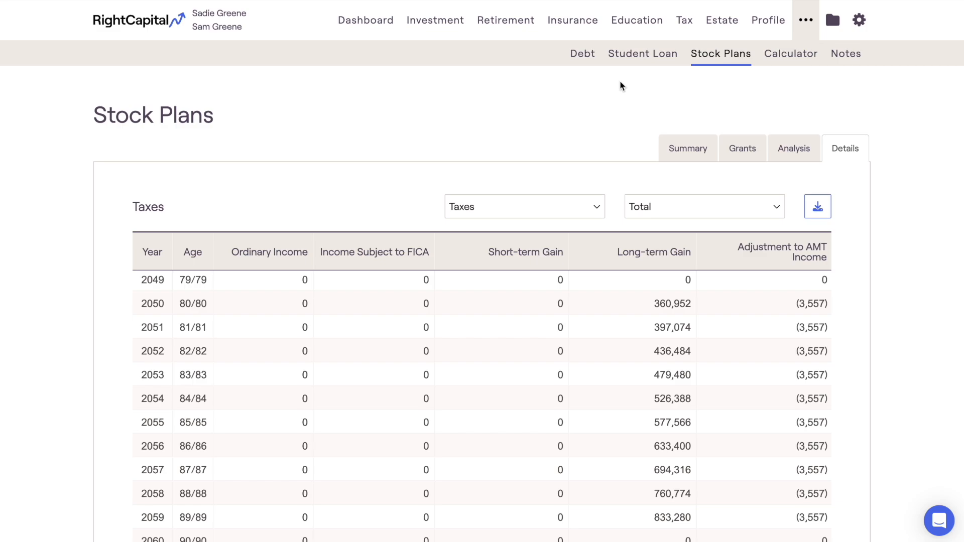
Step: Return to the stock plan analysis, and open the Retirement Analysis to view its proposed strategies, including Stock plan strategy
click(773, 140)
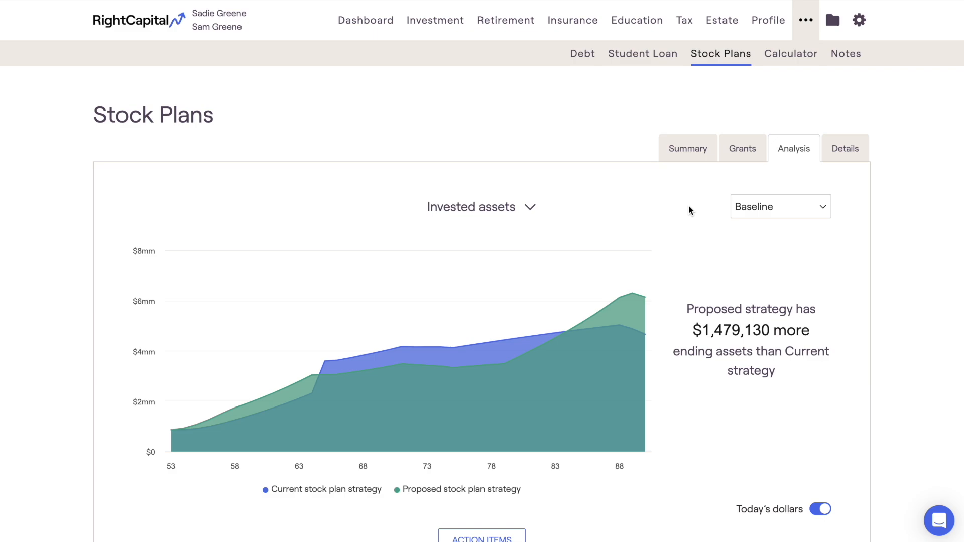
click(514, 34)
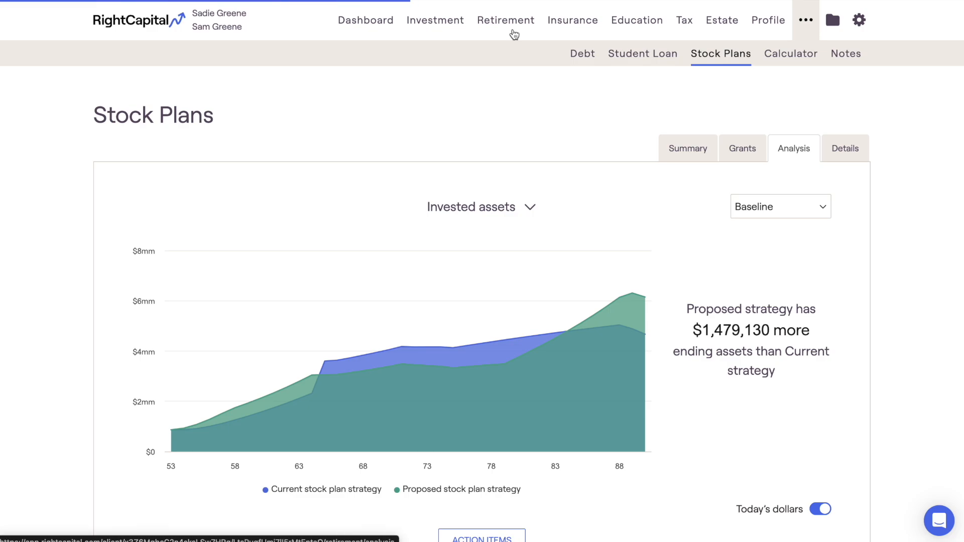
scroll(496, 86, down, 5)
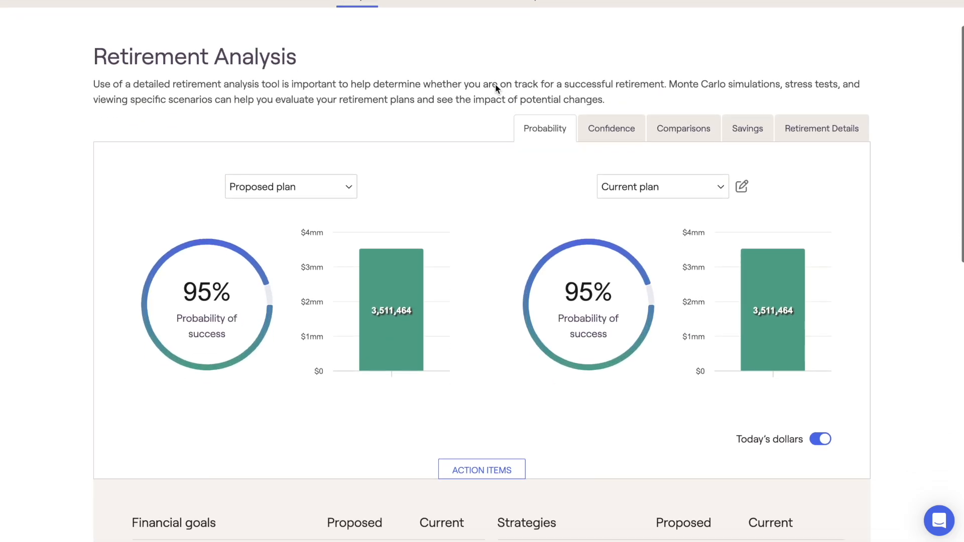
scroll(496, 85, down, 5)
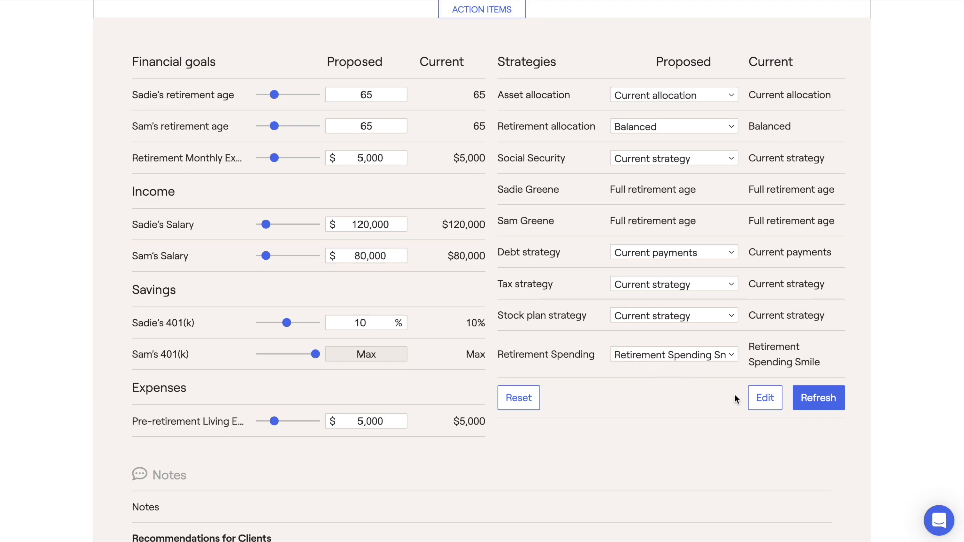
Step: Edit the retirement action items, switch Stock plan strategy off and back on under Strategies, and save the selection
click(753, 398)
scroll(751, 399, down, 3)
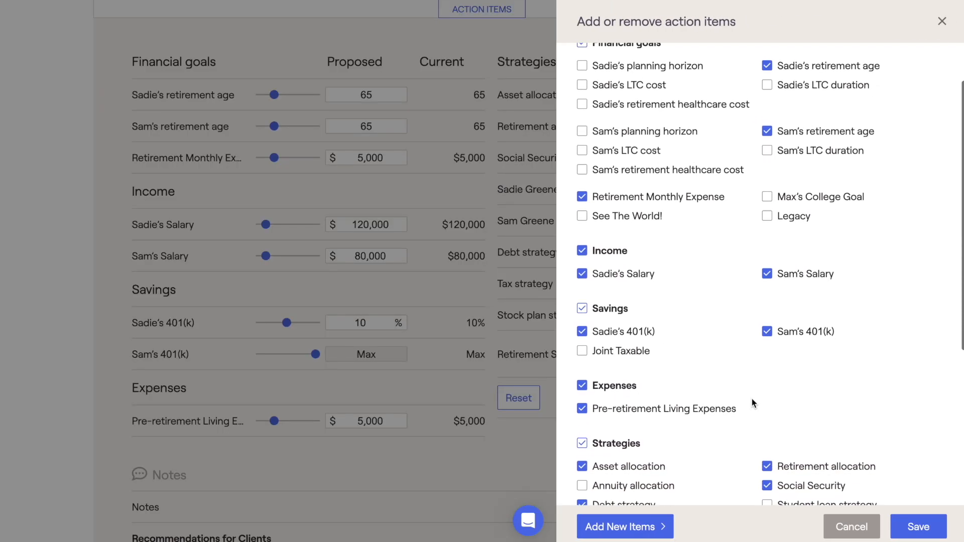
scroll(752, 398, down, 2)
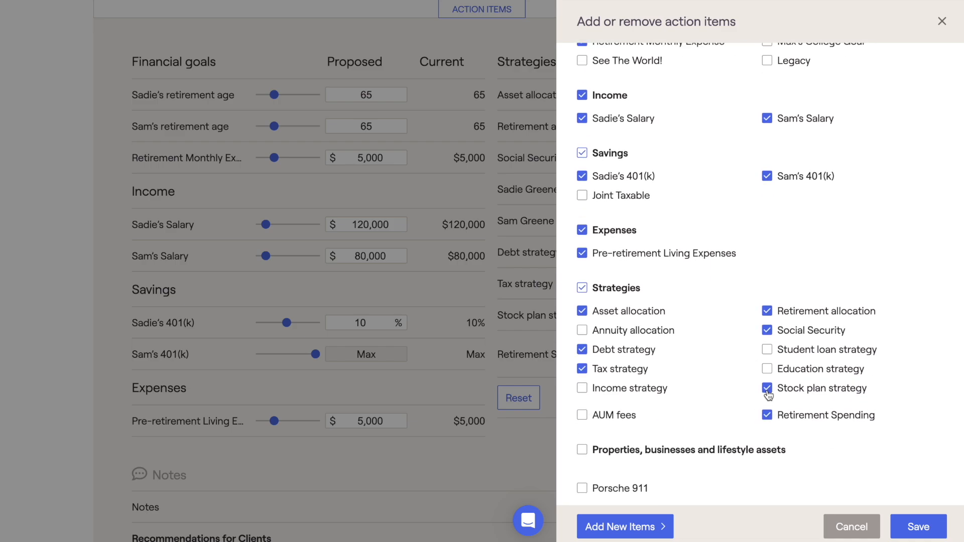
click(767, 390)
click(767, 389)
click(911, 522)
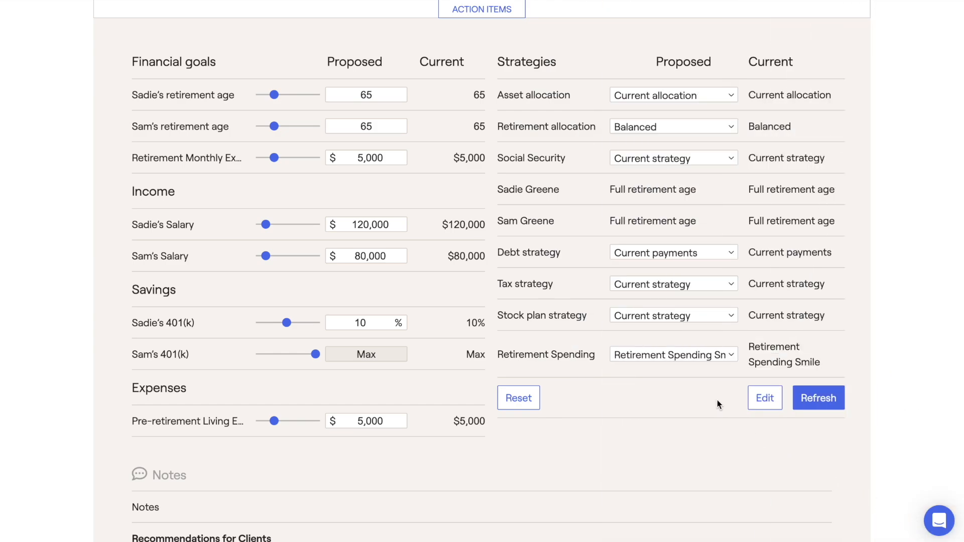
Step: Set the proposed Stock plan strategy to Stock plan proposal and refresh the Retirement Analysis
click(712, 317)
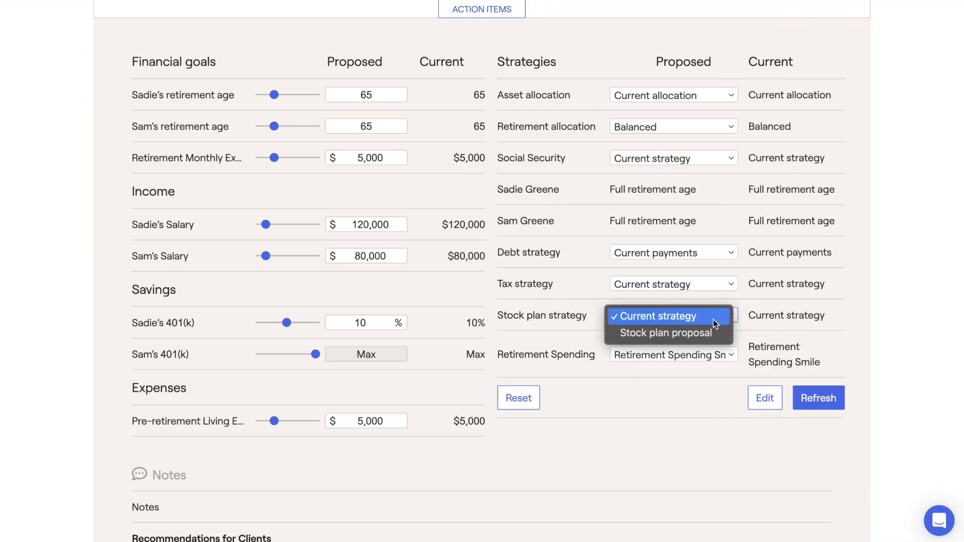
click(723, 336)
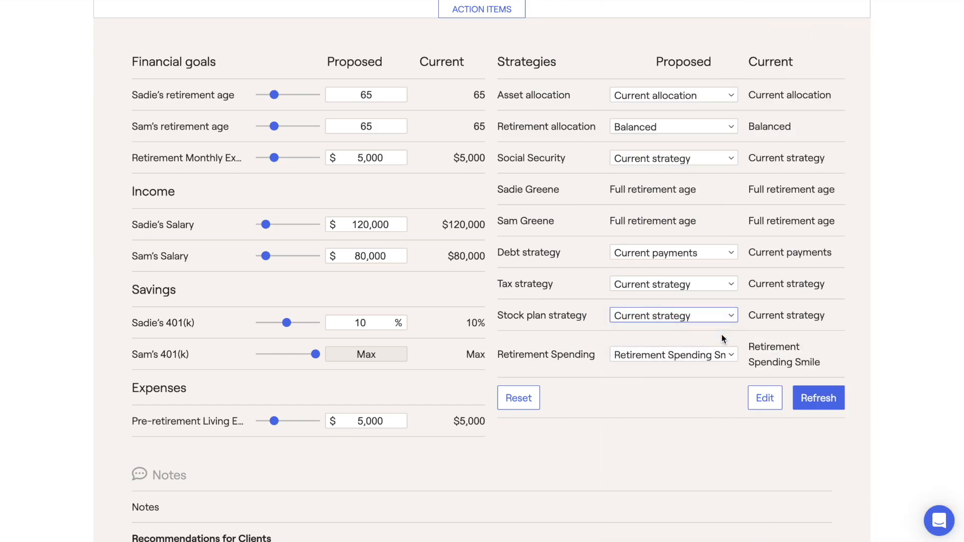
click(799, 391)
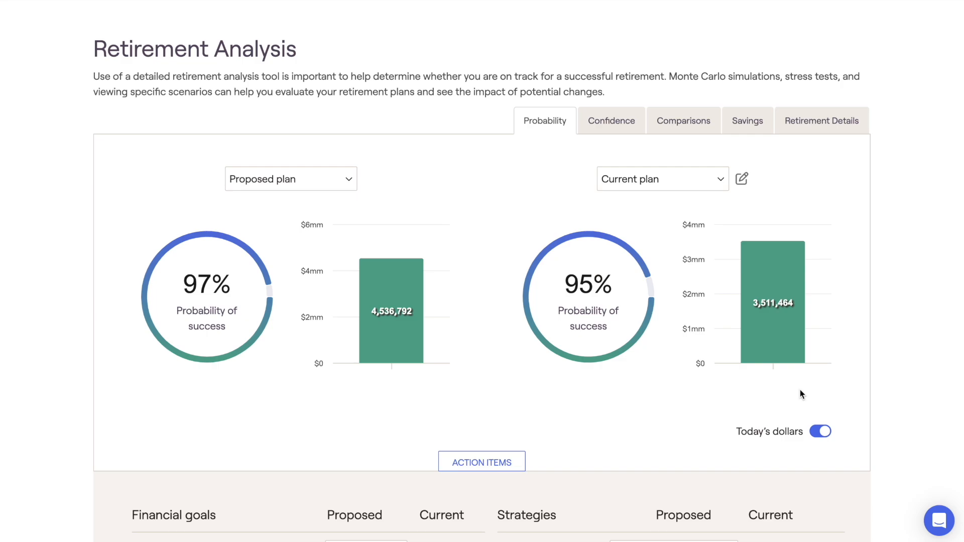
Step: Open the Help Center from the support chat, and bring the support chat up again on its home page
click(939, 521)
click(867, 426)
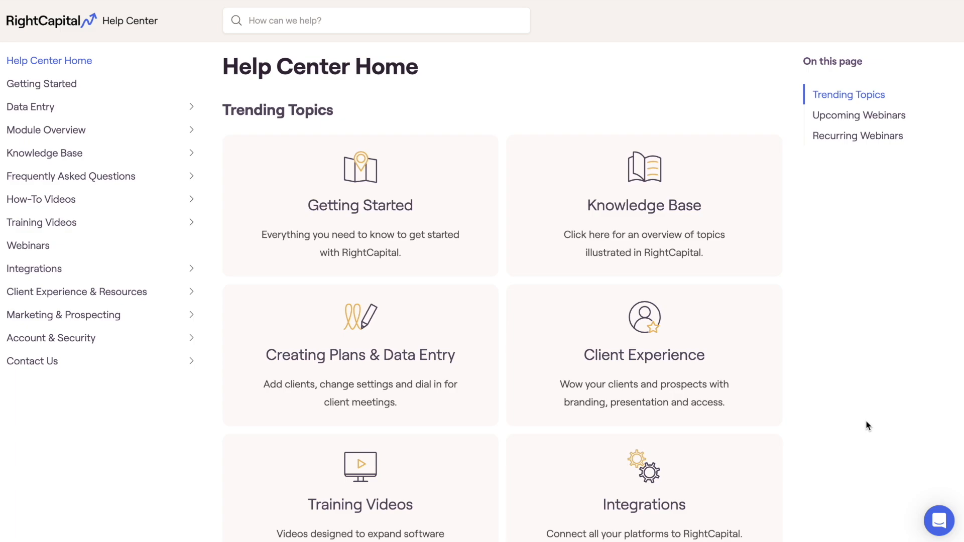
click(934, 519)
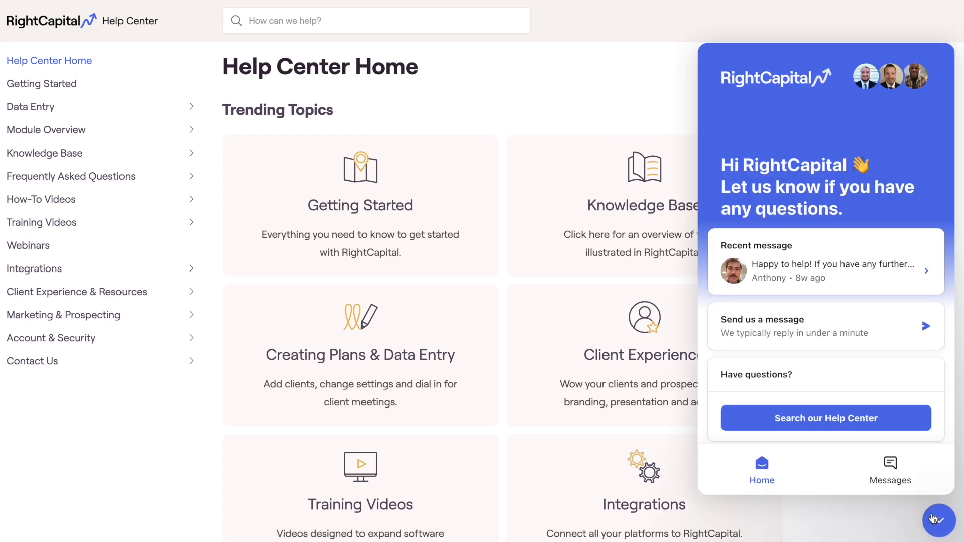